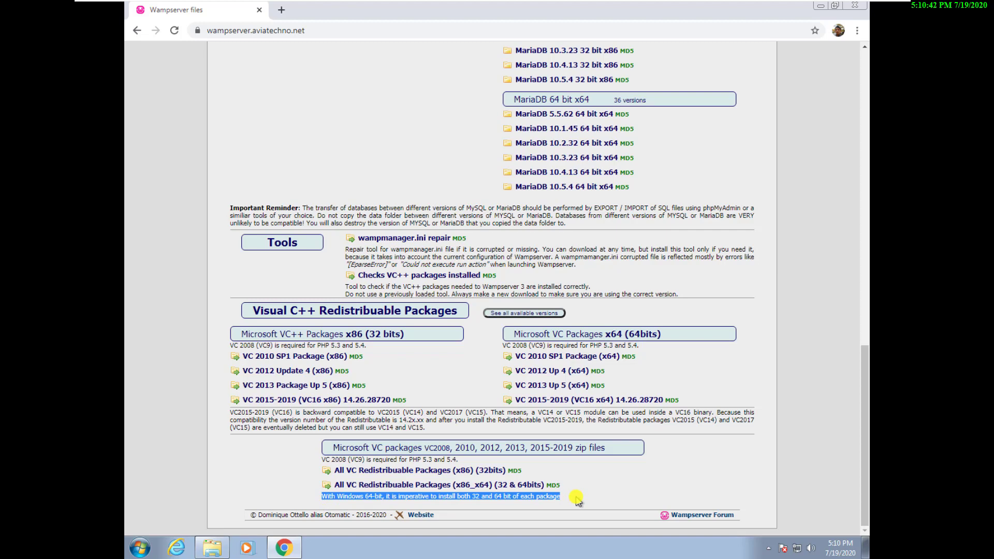
# - Download the All VC Redistributable Packages (x86_x64) (32 & 64bits) archive
pyautogui.click(576, 499)
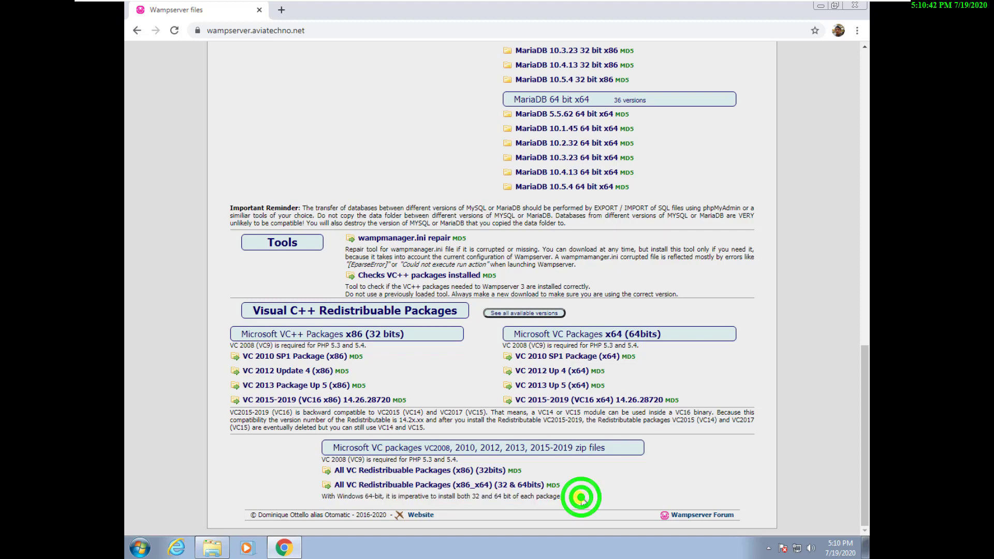
pyautogui.click(481, 487)
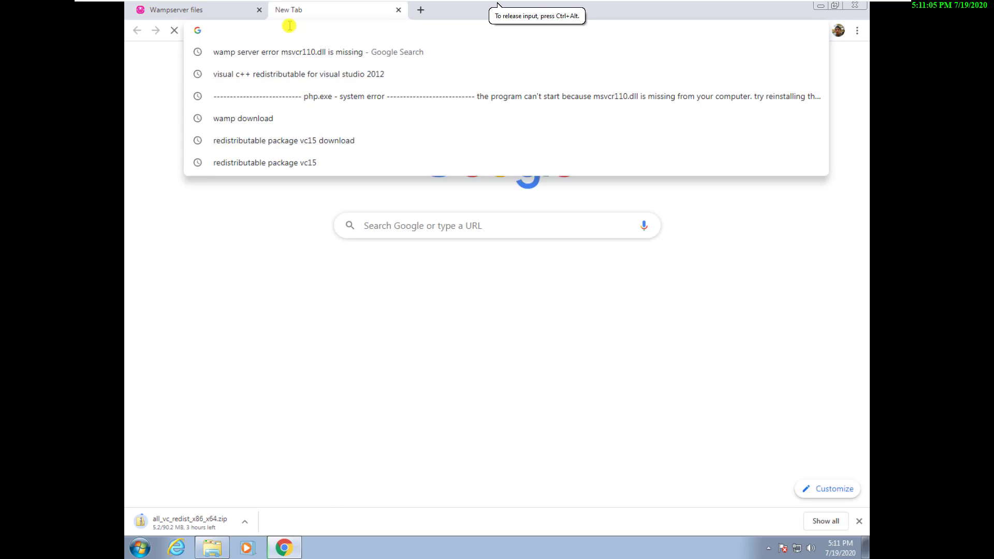
# - Search for "wamp download" in a new browser tab and open the WampServer project page on SourceForge
pyautogui.write('wam')
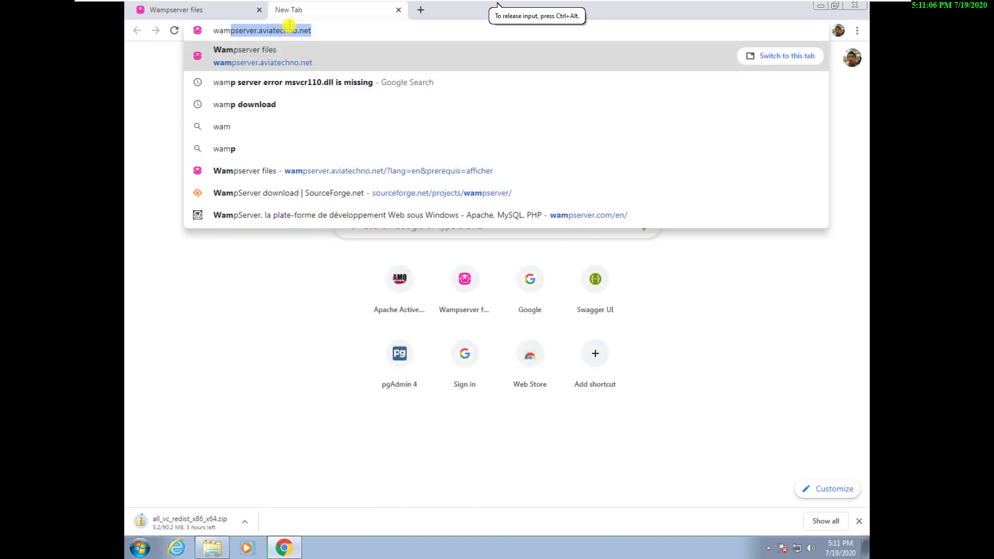
pyautogui.click(275, 103)
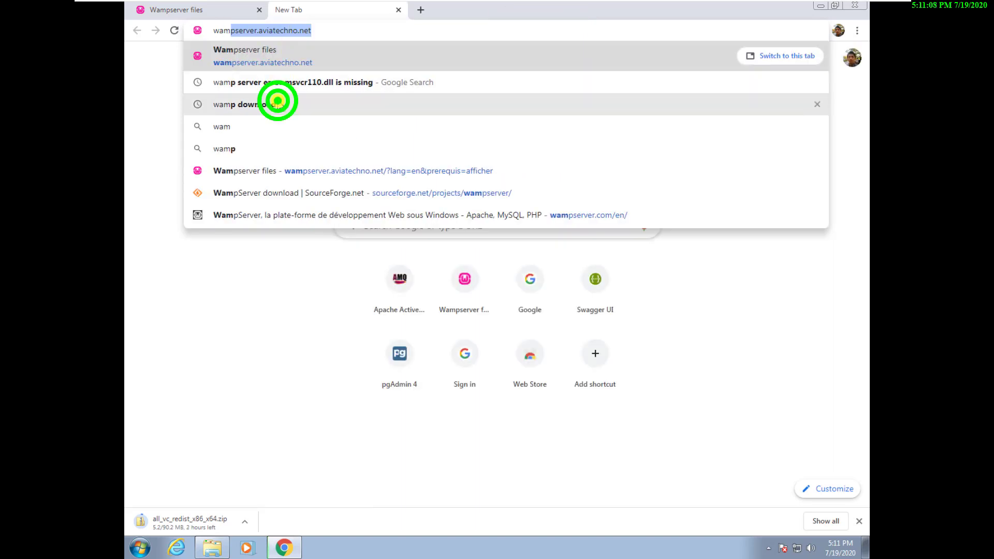
pyautogui.click(292, 293)
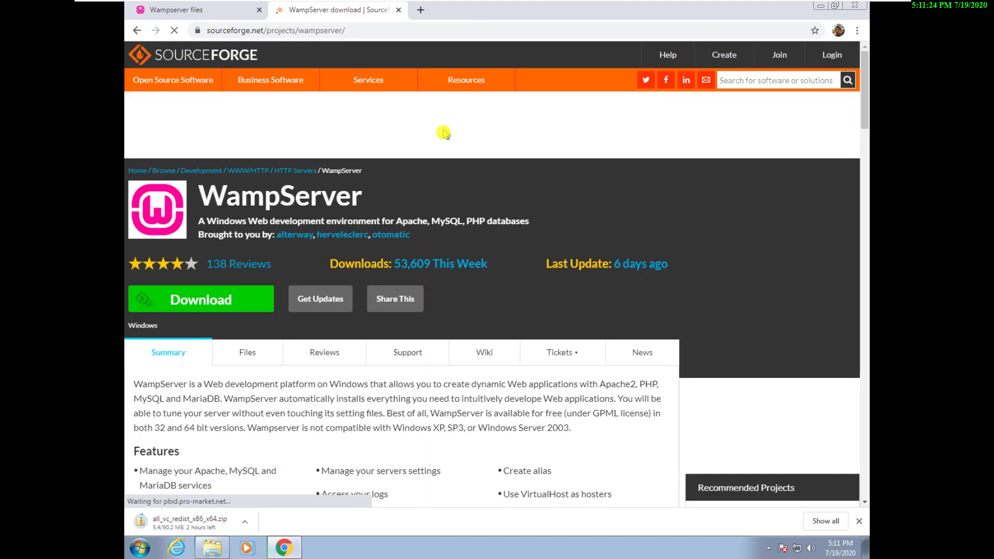
pyautogui.scroll(-2, 332, 277)
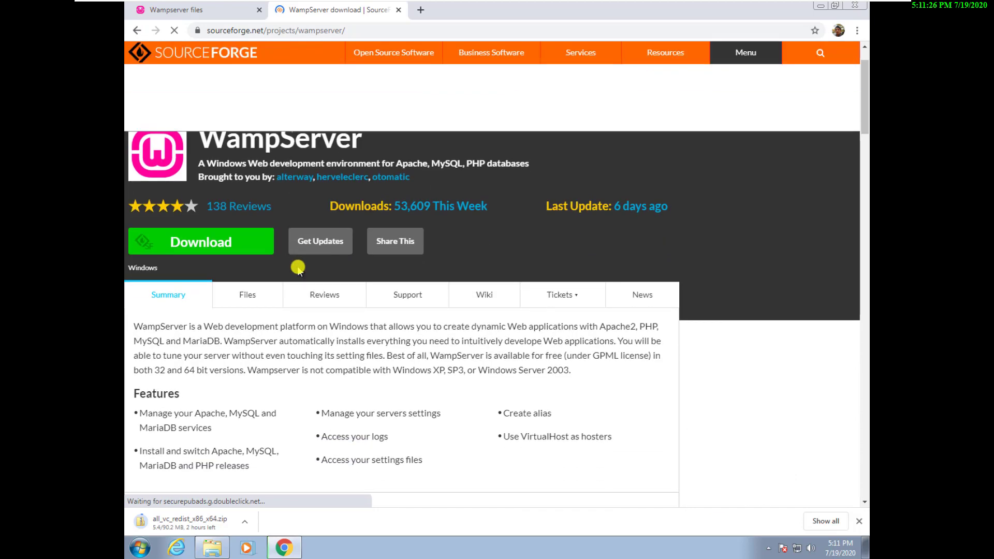
pyautogui.scroll(-1, 299, 291)
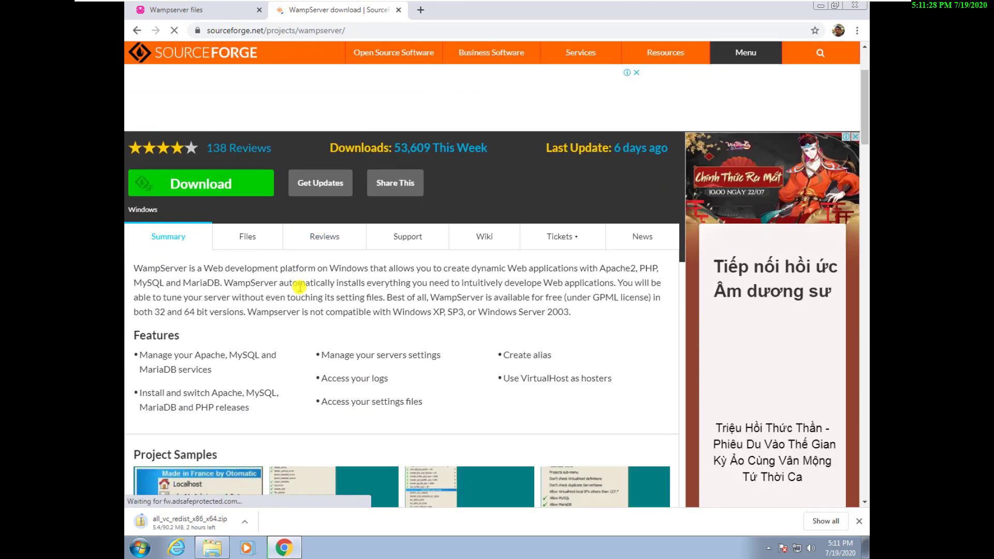
pyautogui.scroll(3, 299, 286)
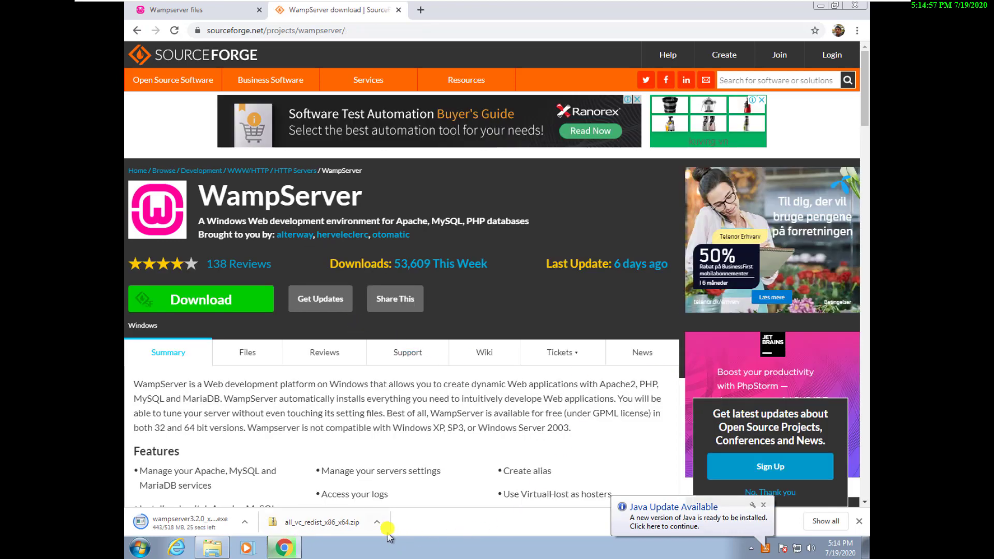
# - Show the downloaded all_vc_redist_x86_x64 archive in its folder and extract it to all_vc_redist_x86_x64 in Downloads
pyautogui.click(378, 523)
pyautogui.click(402, 476)
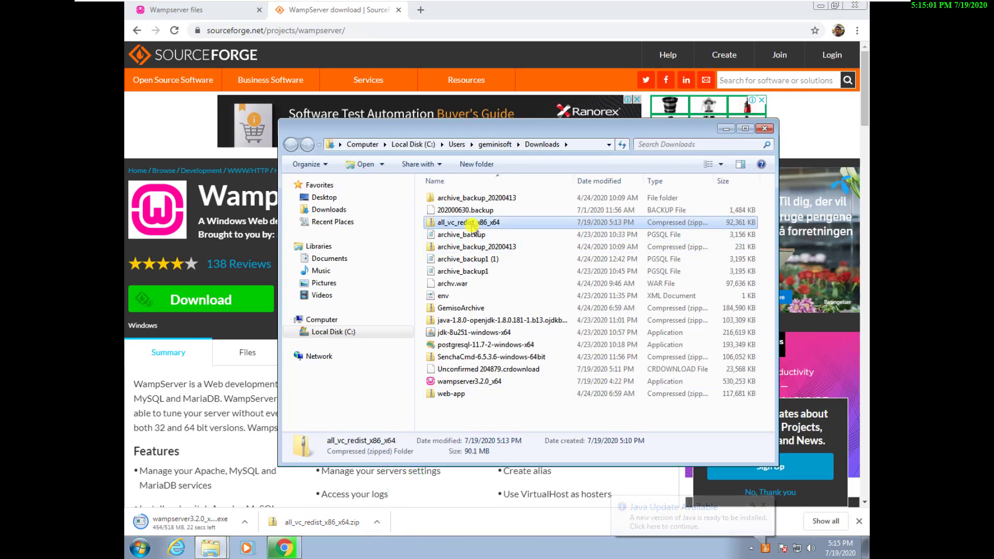
pyautogui.rightClick(473, 225)
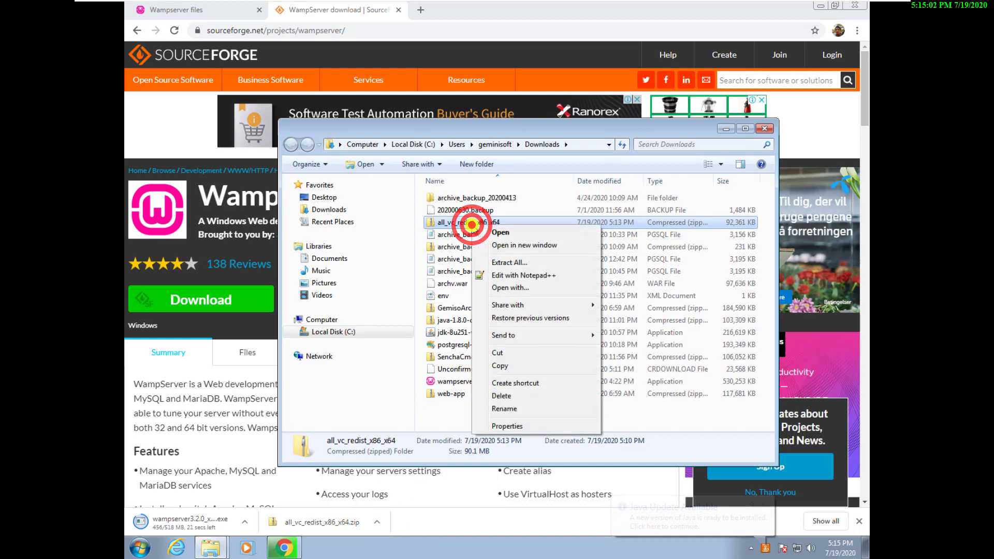
pyautogui.click(517, 265)
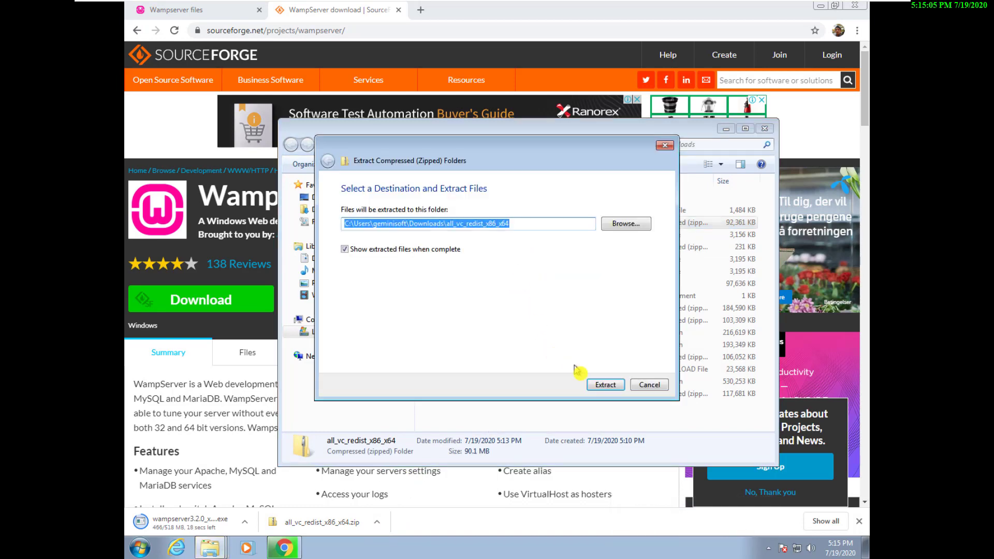
pyautogui.click(594, 386)
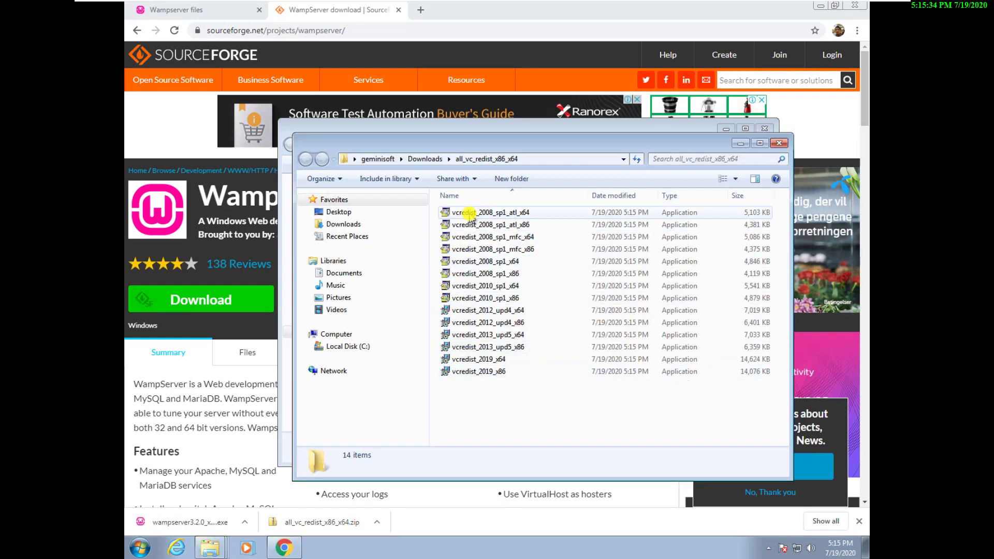
# - Install the Visual C++ 2008 package vcredist_2008_sp1_atl_x64, allowing system changes and accepting the license terms
pyautogui.doubleClick(470, 214)
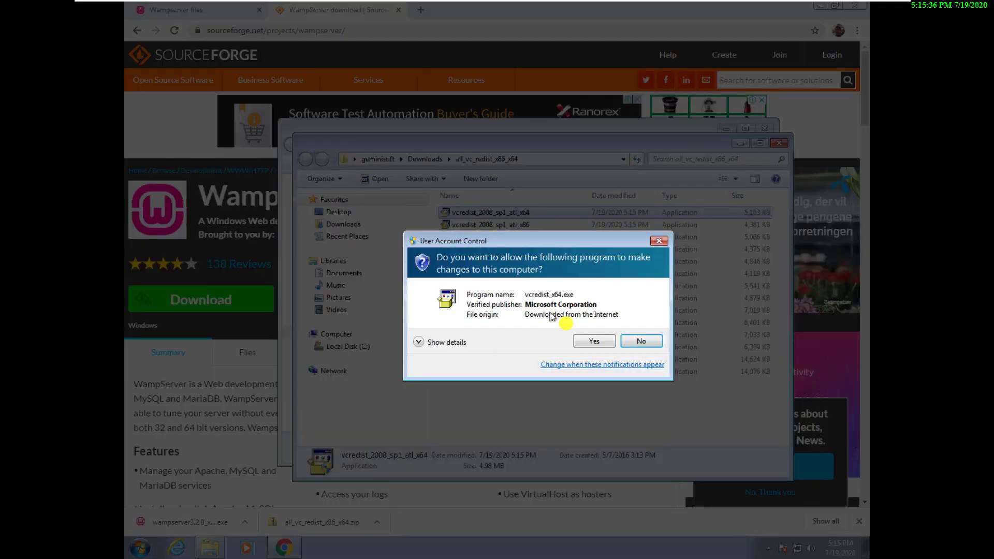
pyautogui.click(594, 343)
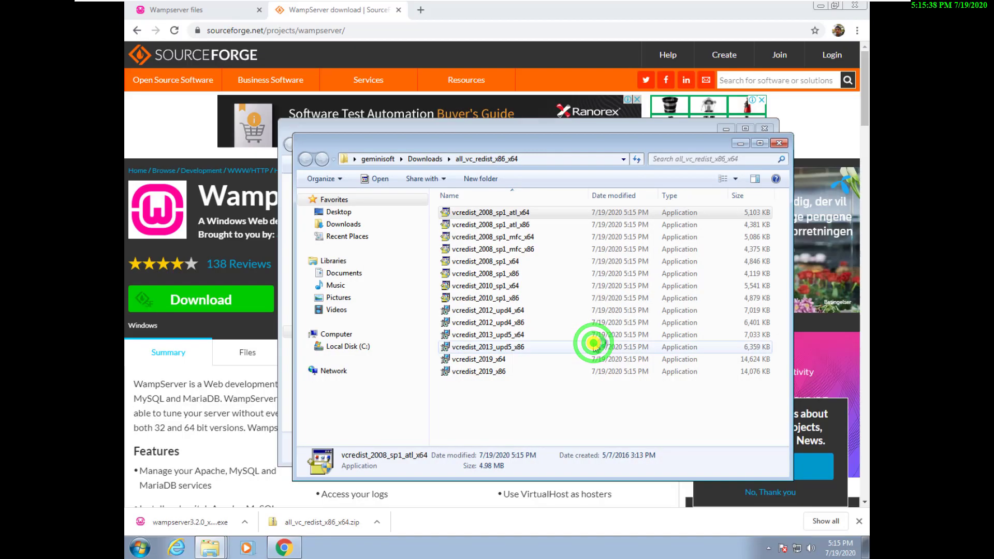
pyautogui.click(557, 384)
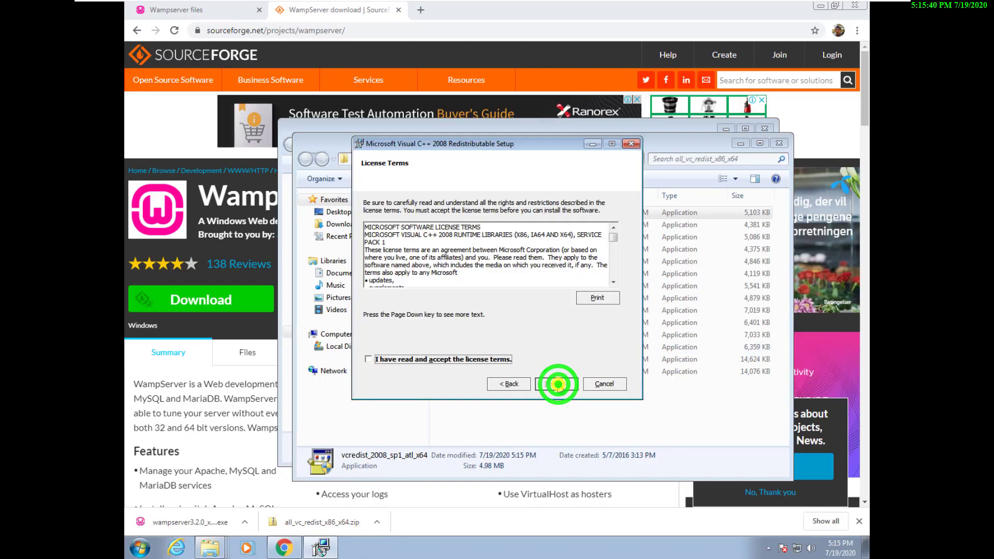
pyautogui.click(478, 361)
pyautogui.click(547, 384)
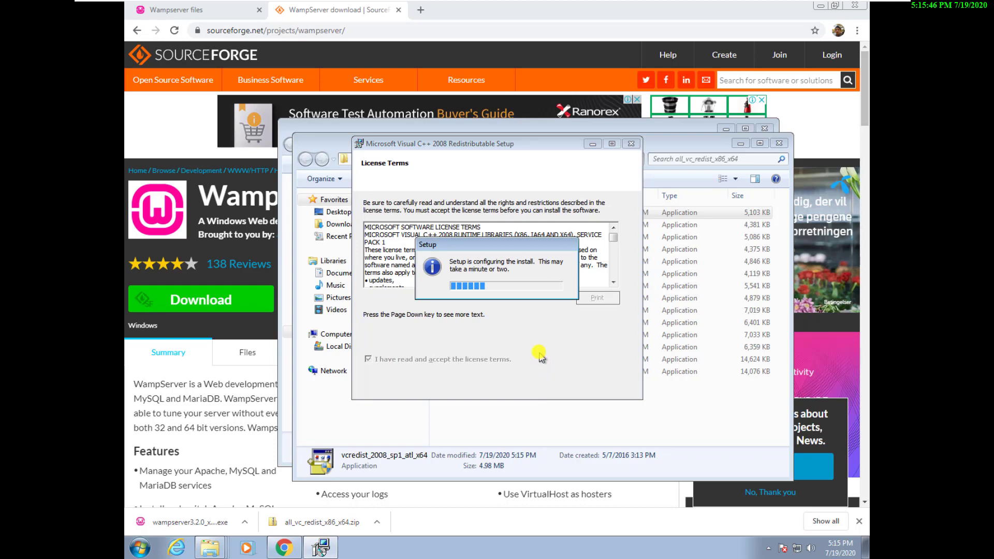
pyautogui.click(596, 378)
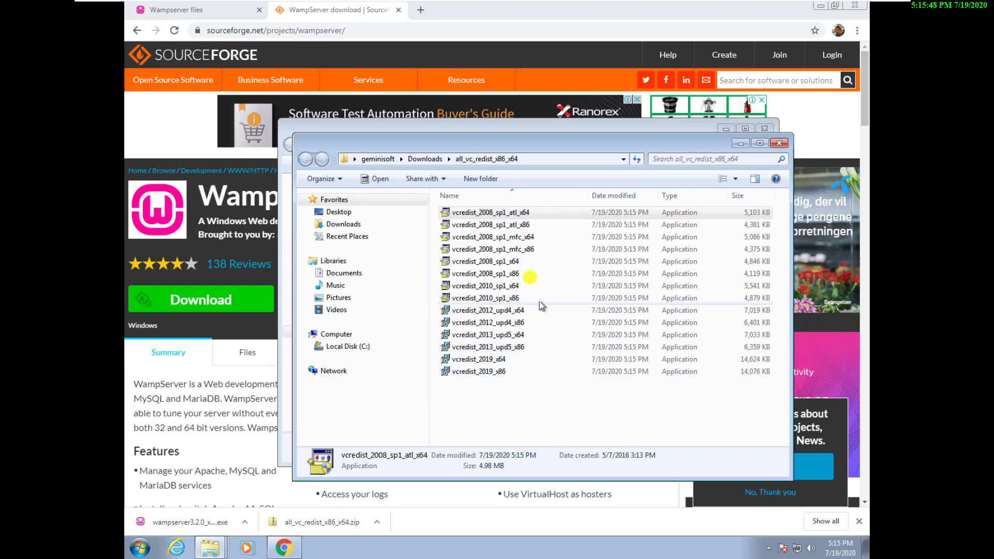
# - Install the Visual C++ 2008 package vcredist_2008_sp1_atl_x86, allowing system changes and accepting the license terms
pyautogui.click(508, 224)
pyautogui.doubleClick(508, 224)
pyautogui.click(589, 340)
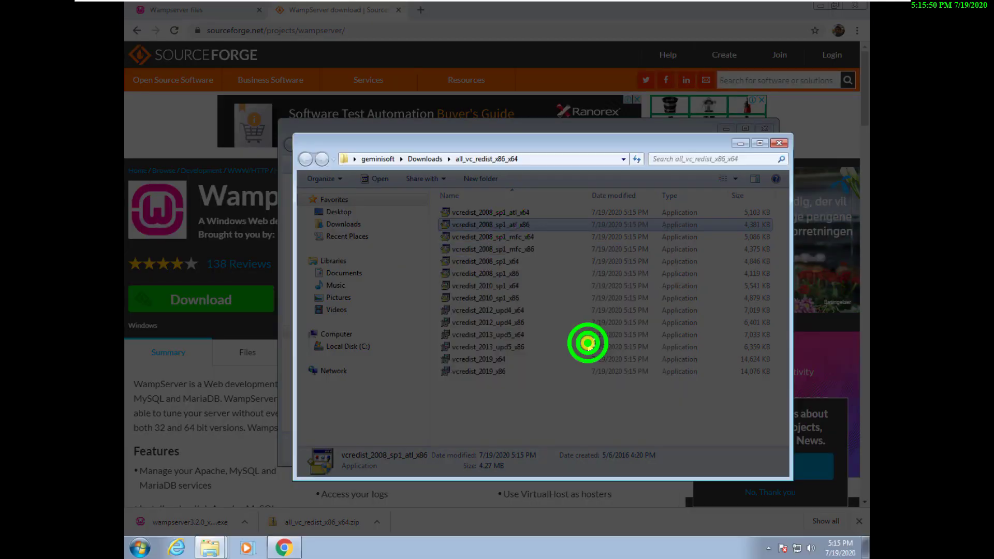
pyautogui.click(558, 382)
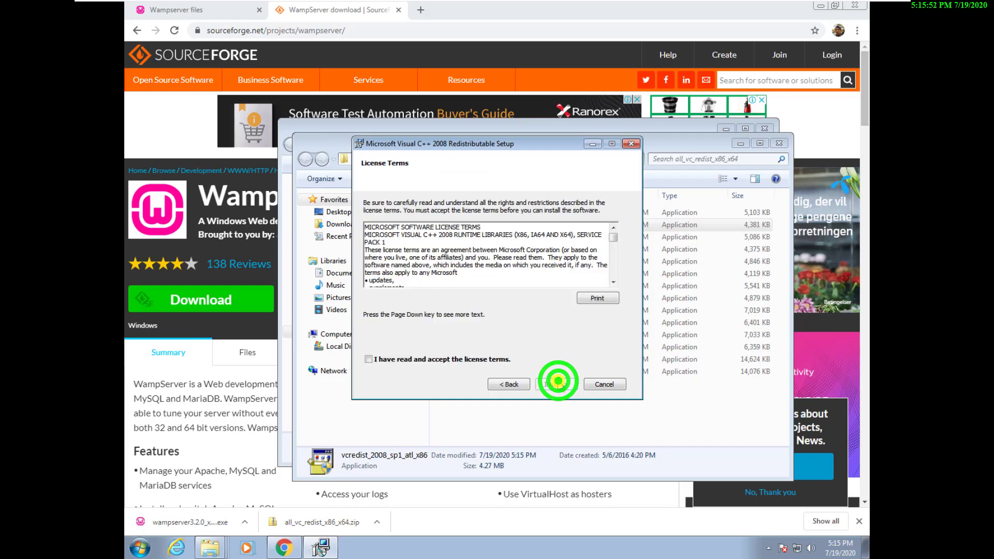
pyautogui.click(498, 359)
pyautogui.click(550, 380)
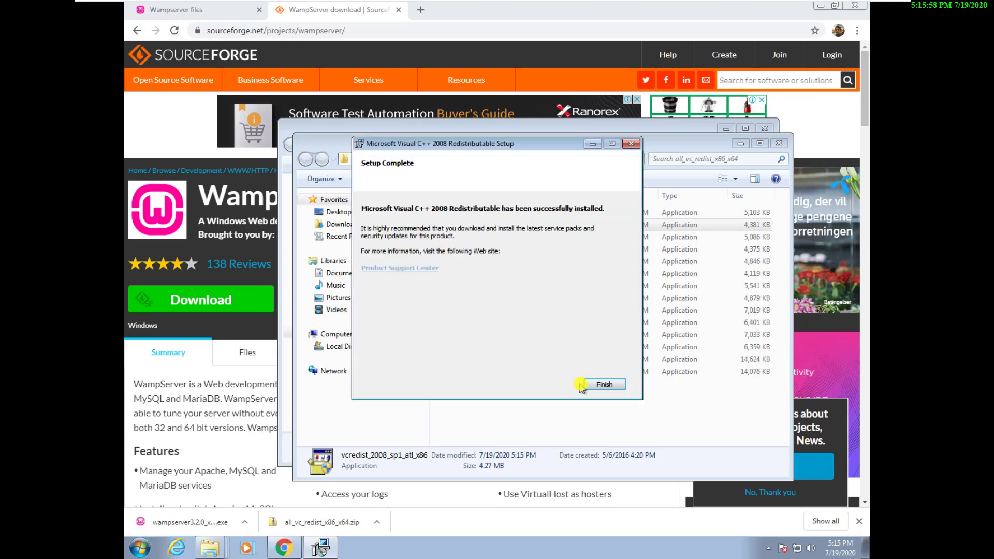
pyautogui.click(600, 385)
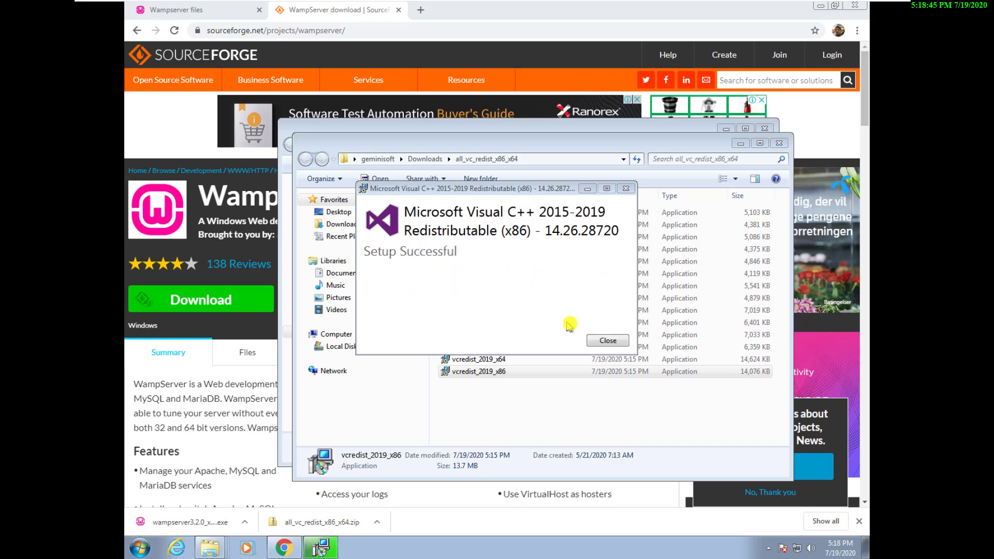
# - Close the completed Visual C++ 2015-2019 Redistributable (x86) setup and restart Windows
pyautogui.click(596, 342)
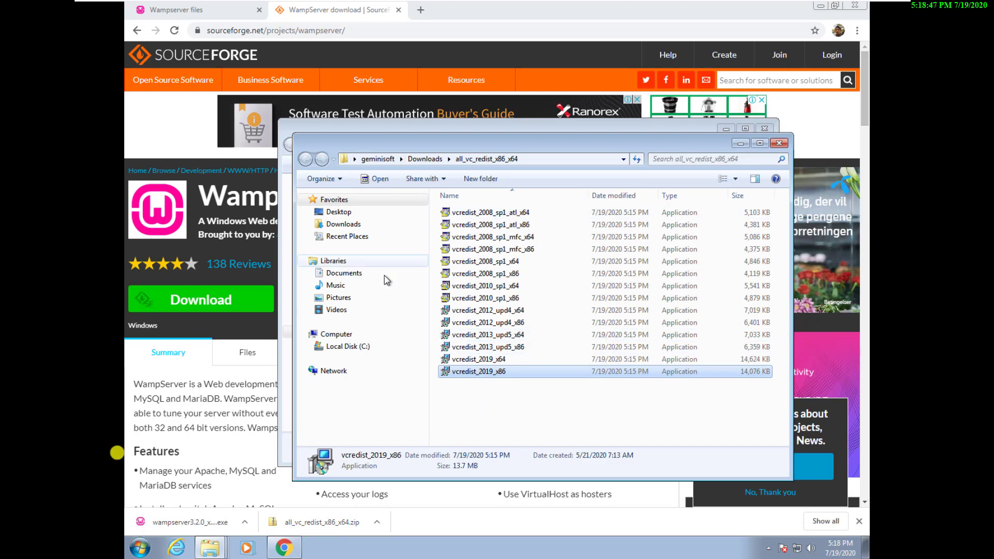
pyautogui.click(130, 550)
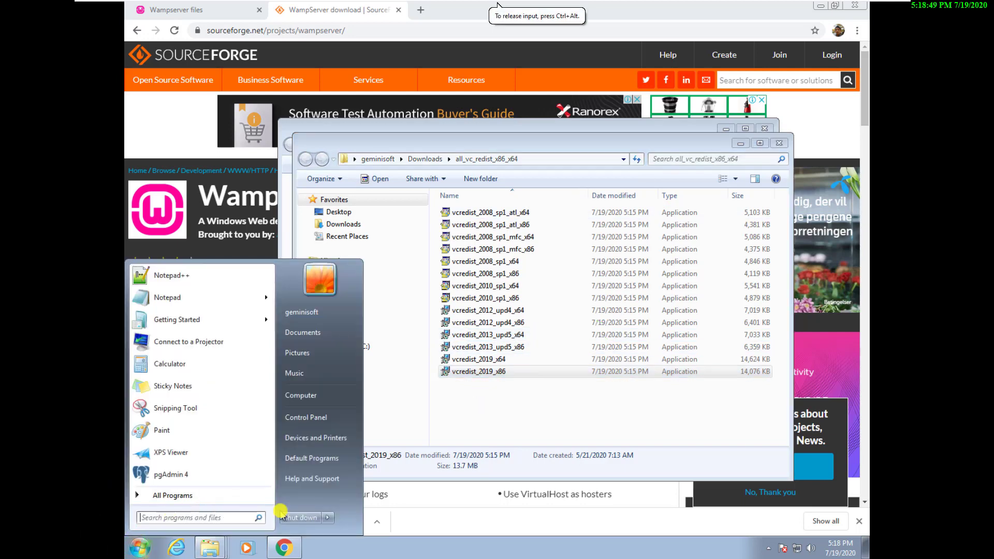
pyautogui.click(328, 518)
pyautogui.click(367, 492)
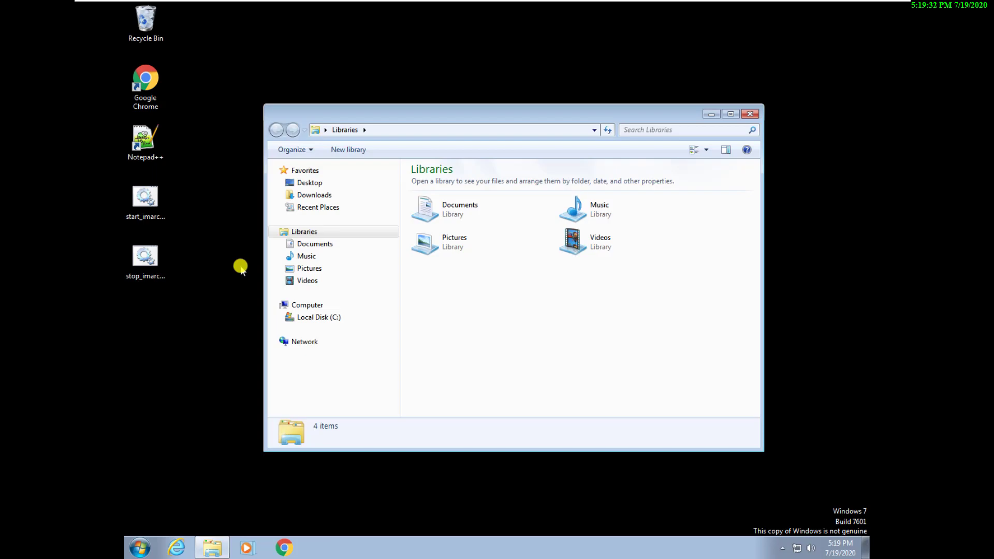
# - Launch the wampserver3.2.0_x64 installer from Downloads, allow it to make changes, and use English as the setup language
pyautogui.click(308, 195)
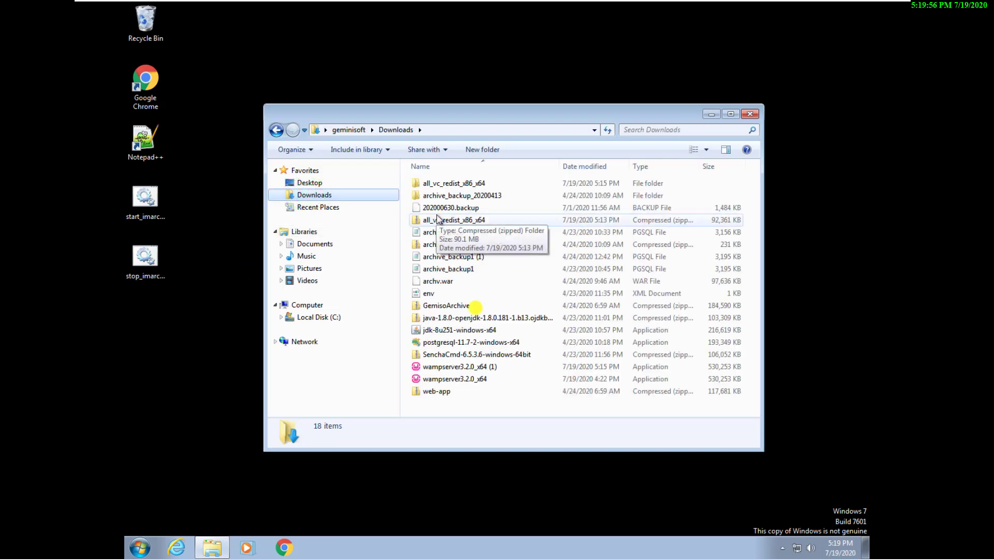
pyautogui.doubleClick(462, 381)
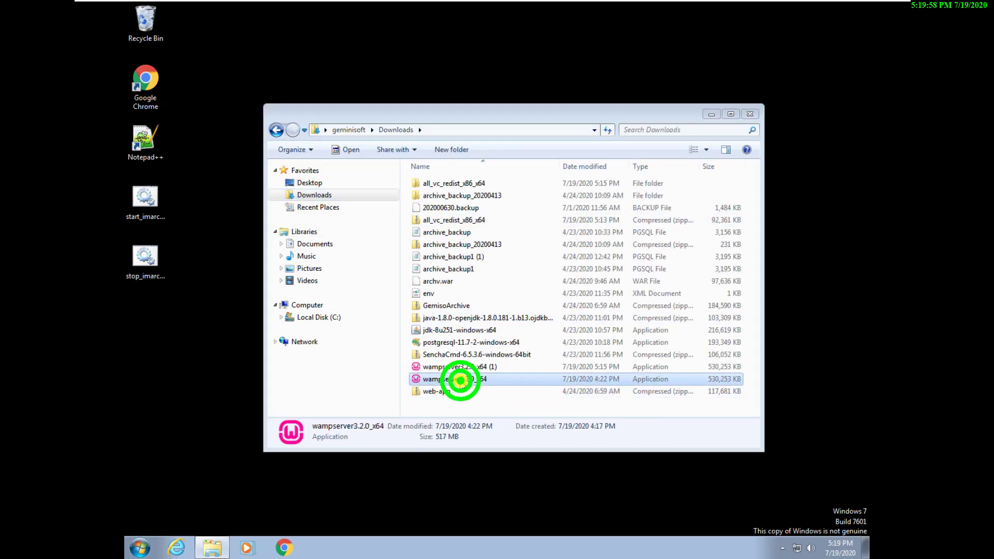
pyautogui.click(531, 285)
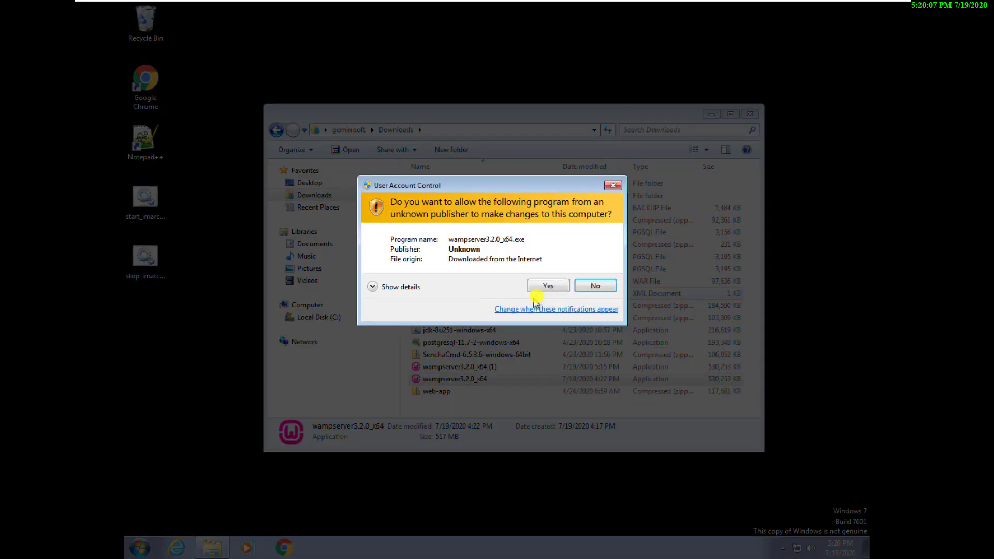
pyautogui.click(542, 287)
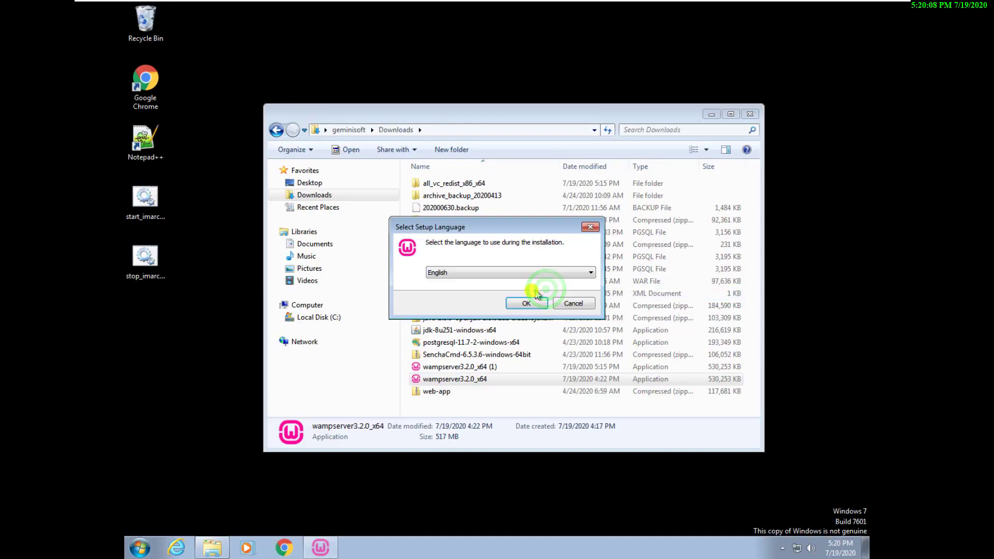
pyautogui.click(515, 302)
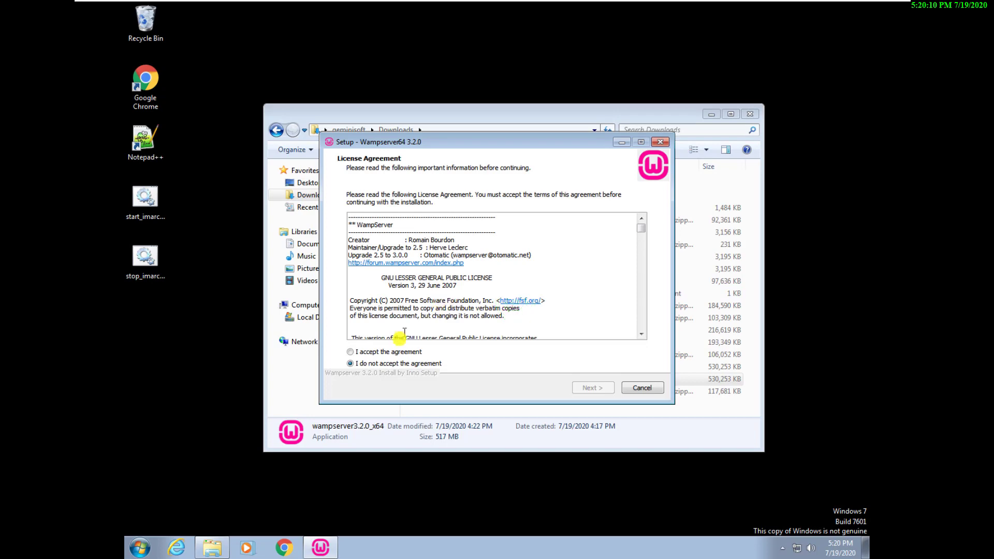
# - Accept the WampServer license agreement, review the installation information, and continue to the destination selection
pyautogui.click(392, 352)
pyautogui.click(594, 387)
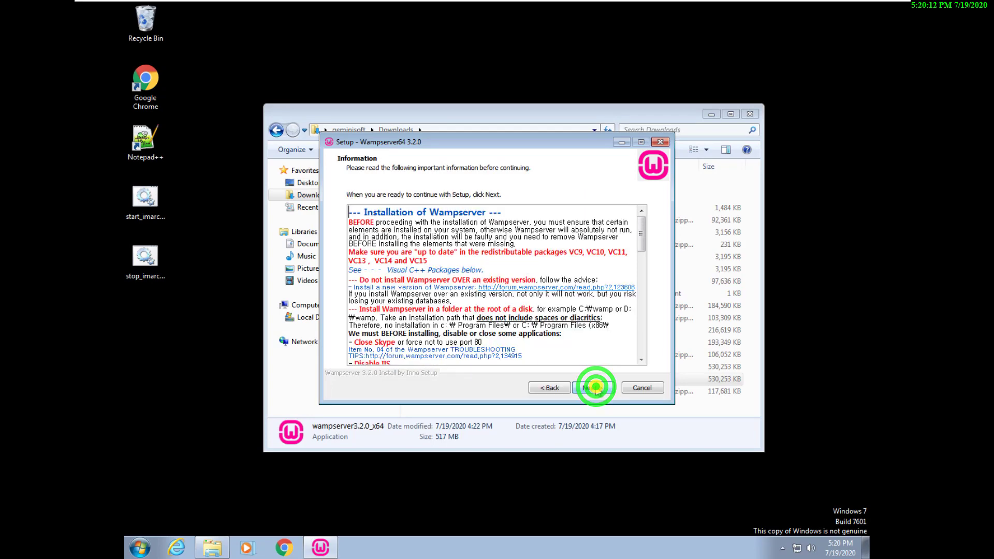
pyautogui.scroll(-3, 535, 284)
pyautogui.scroll(-10, 535, 284)
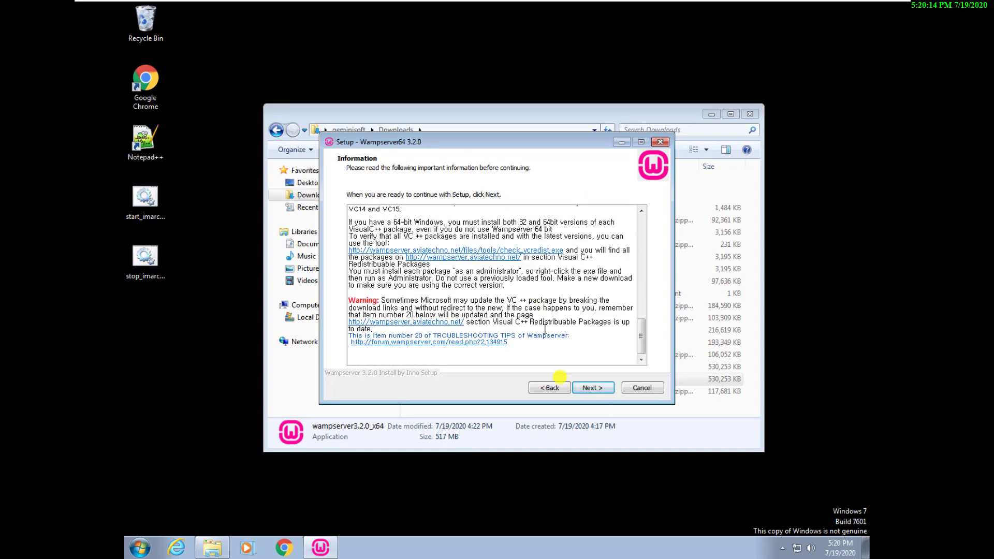
pyautogui.click(583, 388)
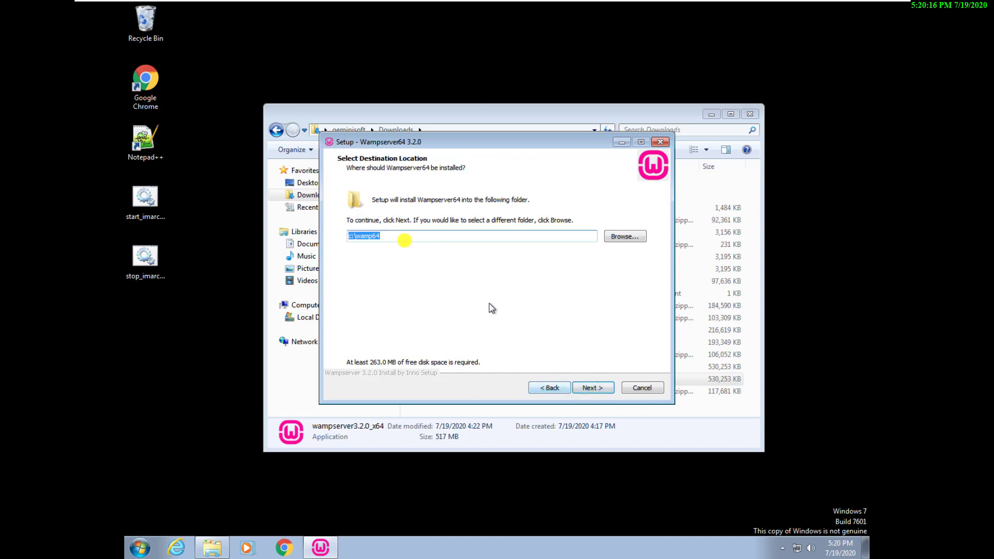
# - Set the WampServer destination folder to c:\wamp and continue to the component selection
pyautogui.click(389, 236)
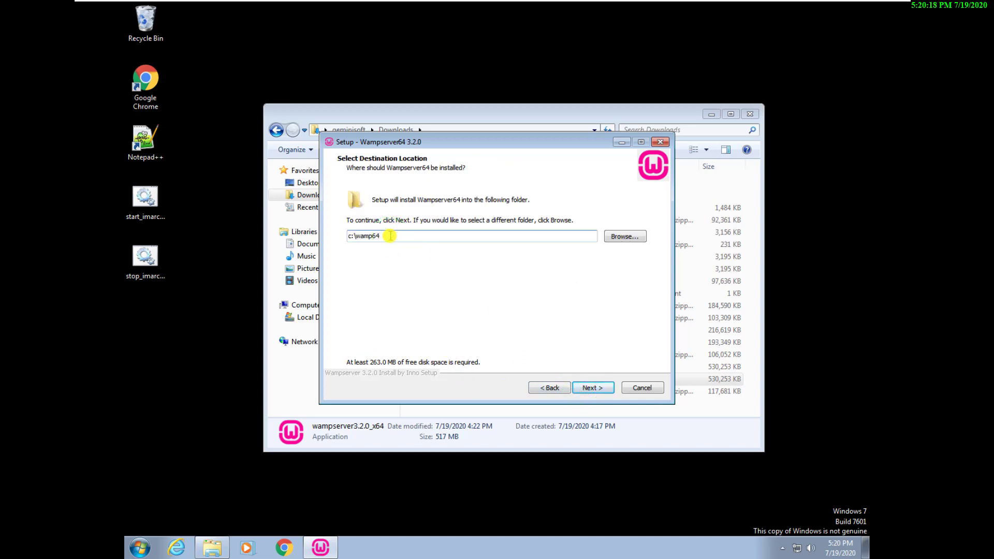
pyautogui.click(593, 388)
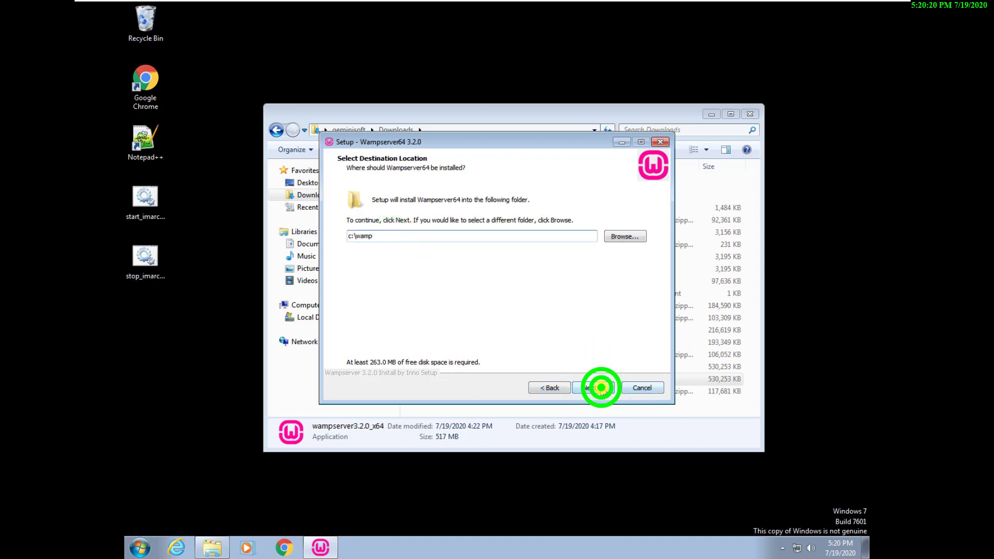
# - Add PHP 7.0.33, PHP 7.1.33, PHP 7.2.25 and MySQL 8.0.18 to the WampServer components to install
pyautogui.click(353, 275)
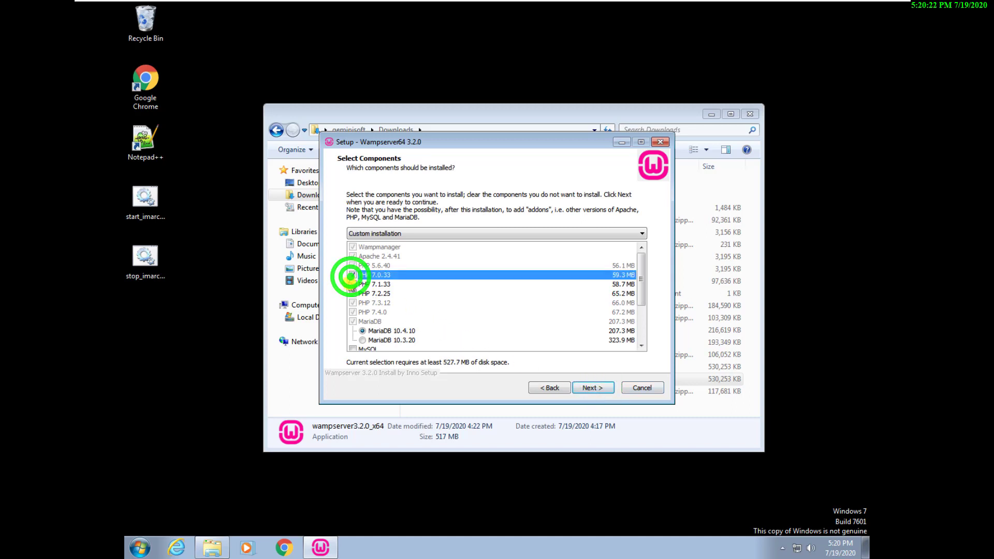
pyautogui.click(352, 285)
pyautogui.click(353, 294)
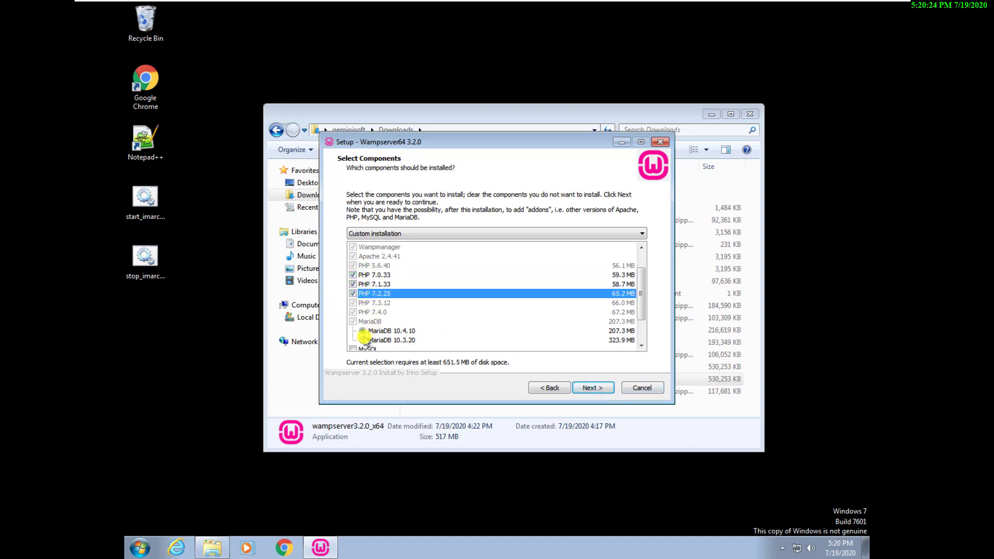
pyautogui.scroll(-1, 365, 341)
pyautogui.click(353, 322)
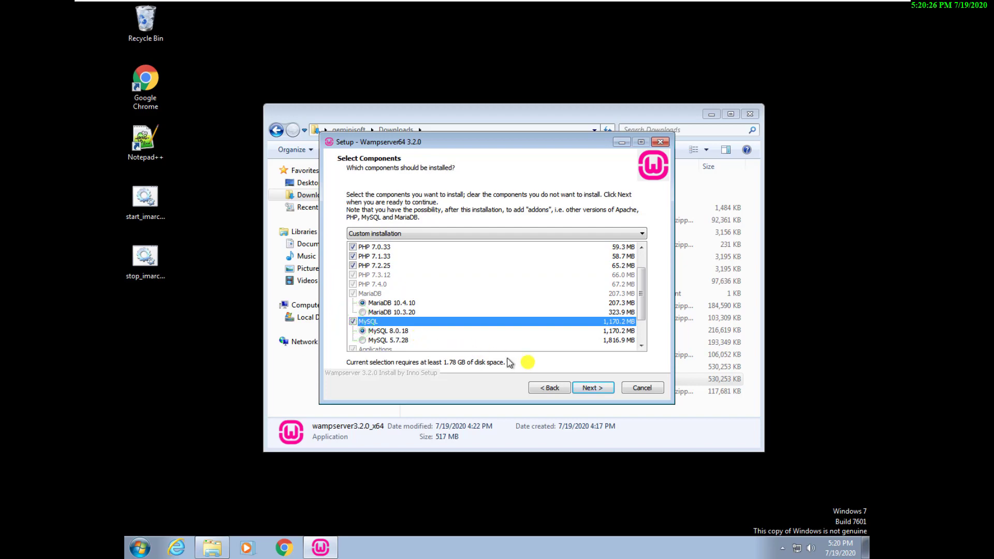
# - Accept the component selection, keep Wampserver64 as the Start Menu folder, and start the installation
pyautogui.click(594, 390)
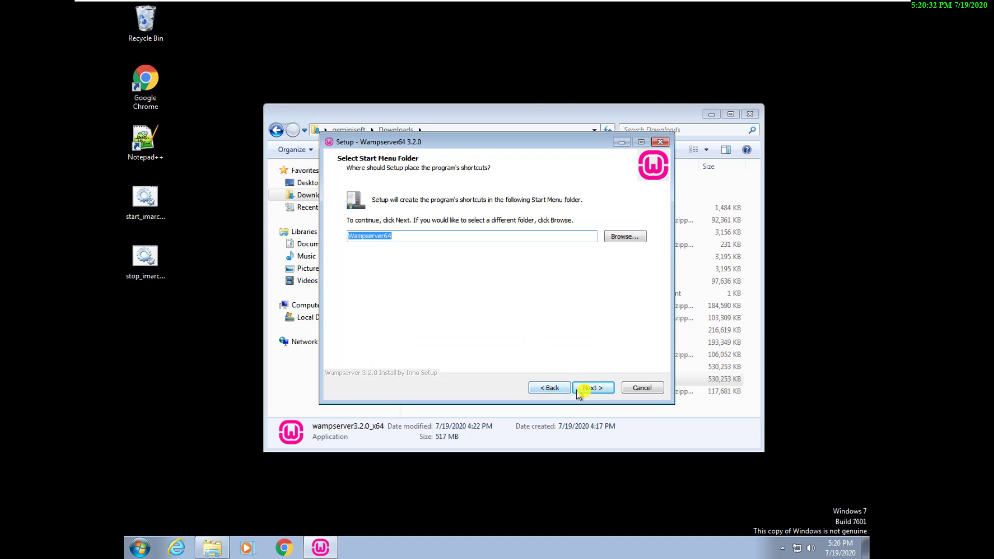
pyautogui.click(593, 390)
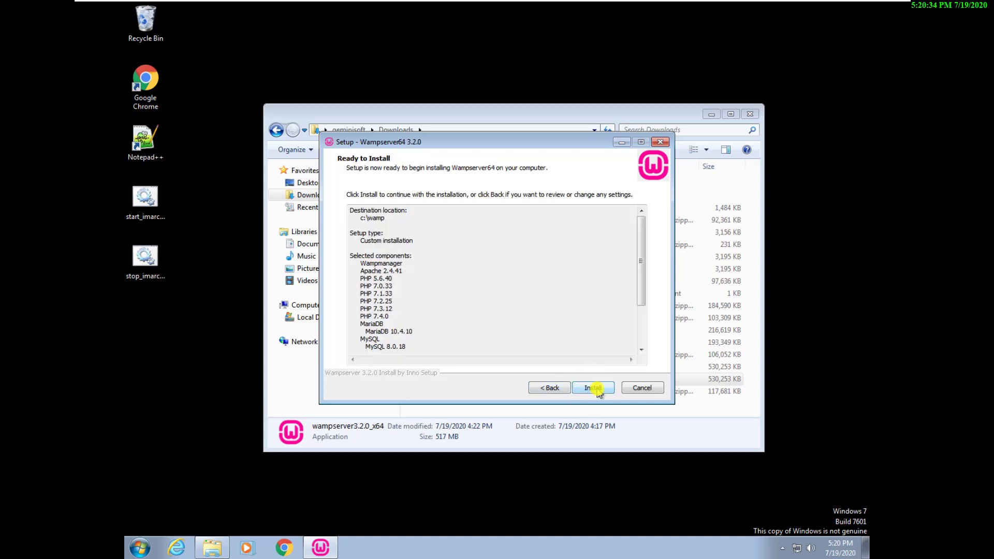
pyautogui.click(596, 388)
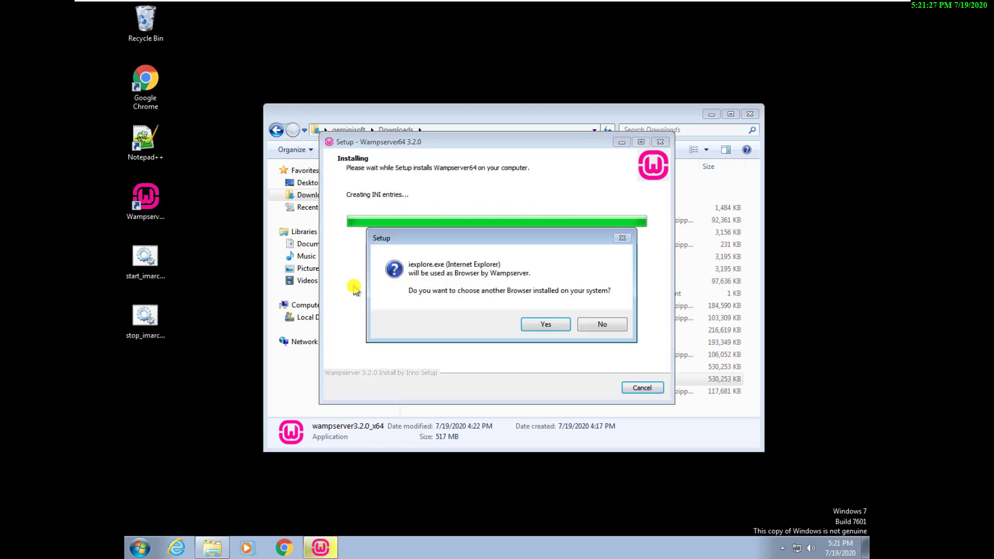
# - Choose Google Chrome from Program Files (x86)\Google\Chrome as WampServer's default browser instead of Internet Explorer
pyautogui.click(536, 325)
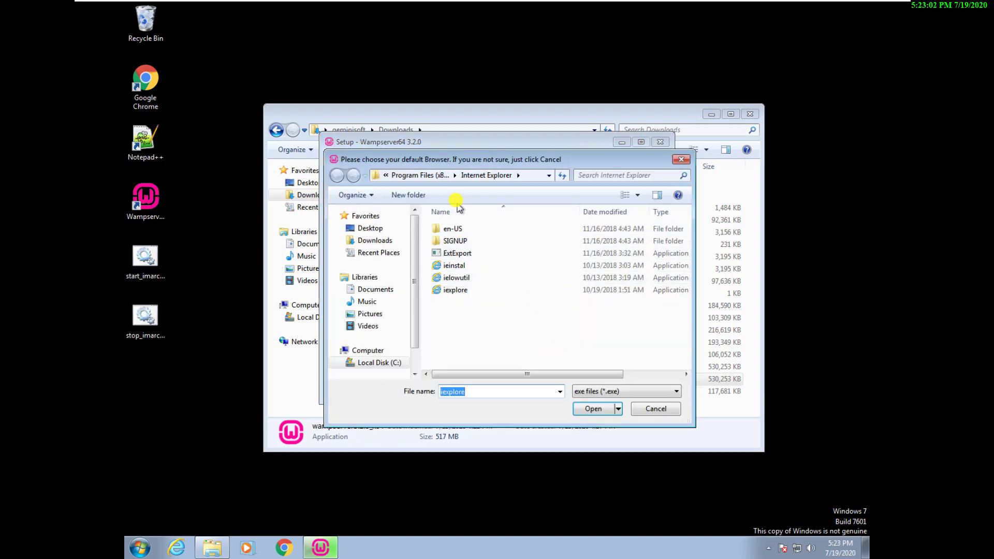
pyautogui.click(433, 175)
pyautogui.doubleClick(449, 242)
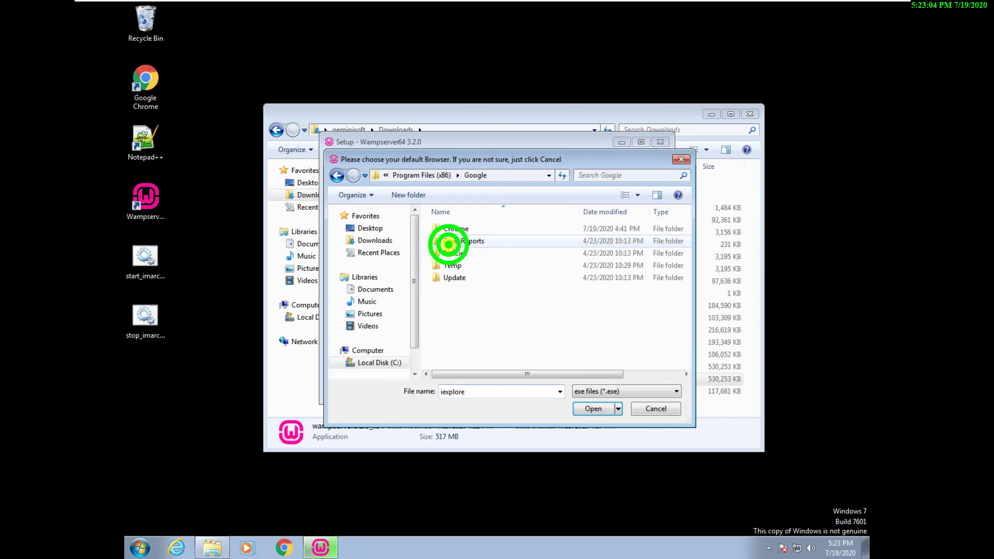
pyautogui.doubleClick(454, 229)
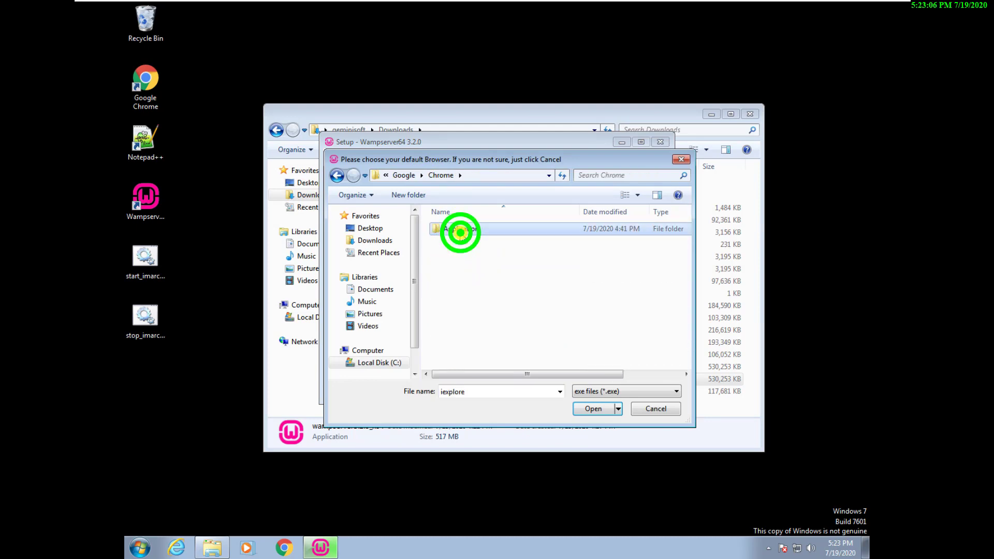
pyautogui.doubleClick(461, 233)
pyautogui.doubleClick(463, 258)
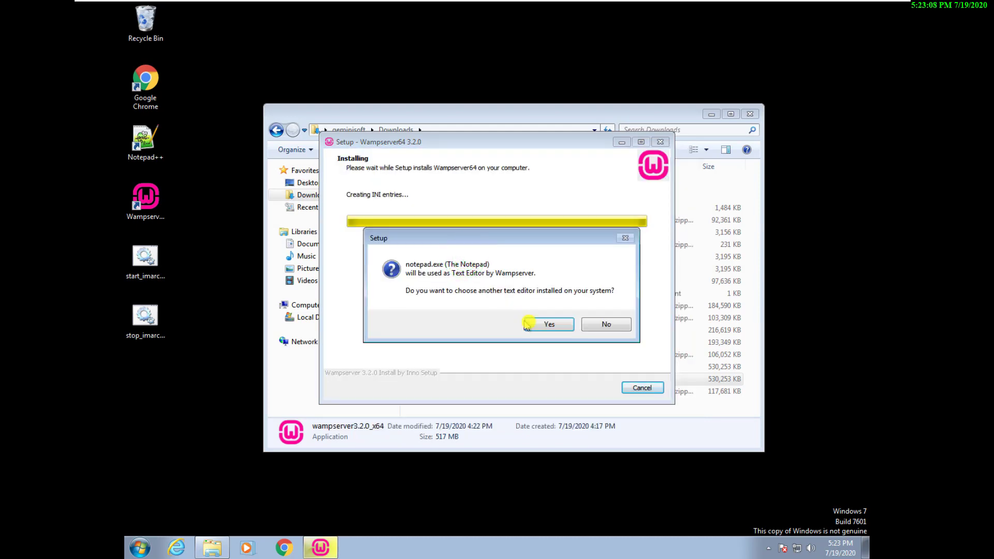
# - Choose notepad++ from C:\Program Files\Notepad++ as WampServer's text editor instead of Notepad
pyautogui.click(527, 325)
pyautogui.click(418, 177)
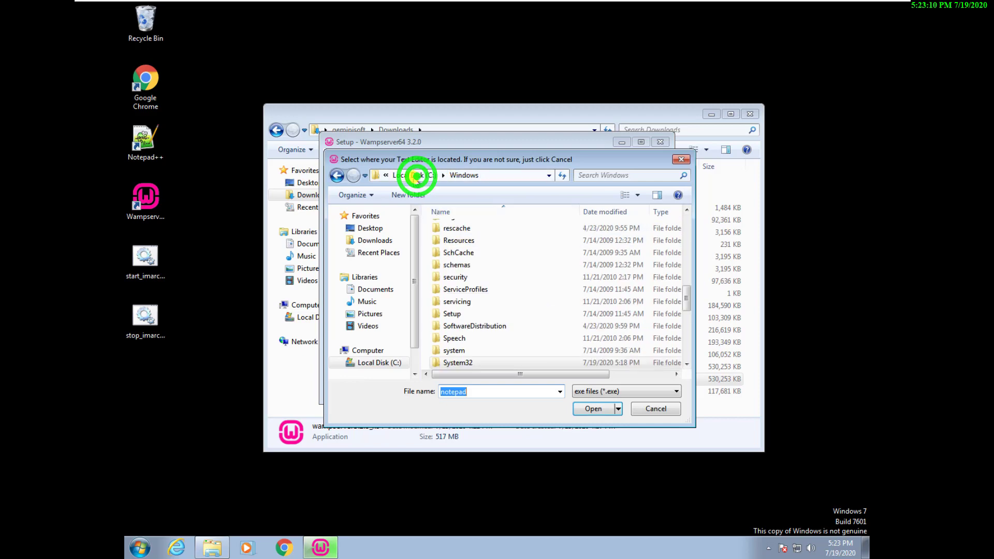
pyautogui.click(406, 176)
pyautogui.doubleClick(469, 300)
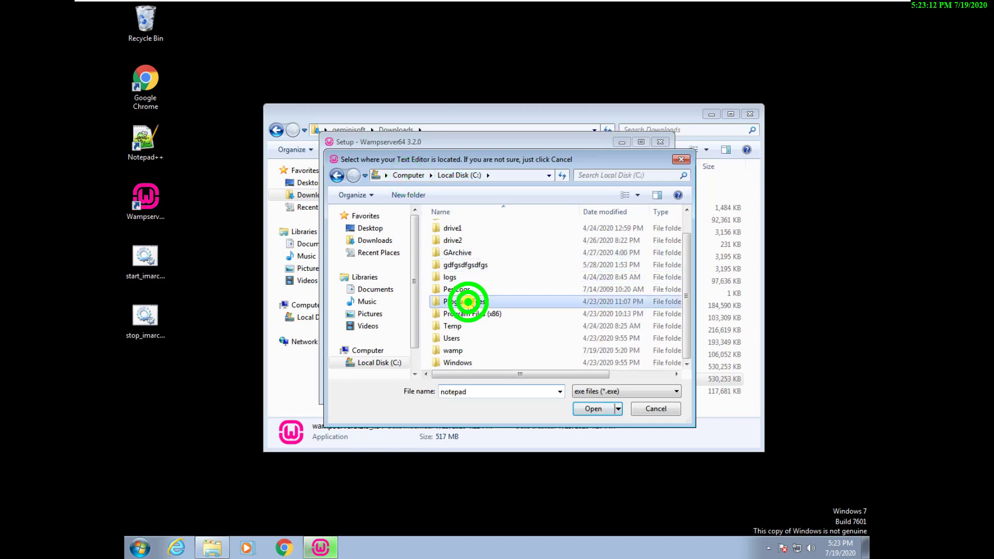
pyautogui.doubleClick(456, 291)
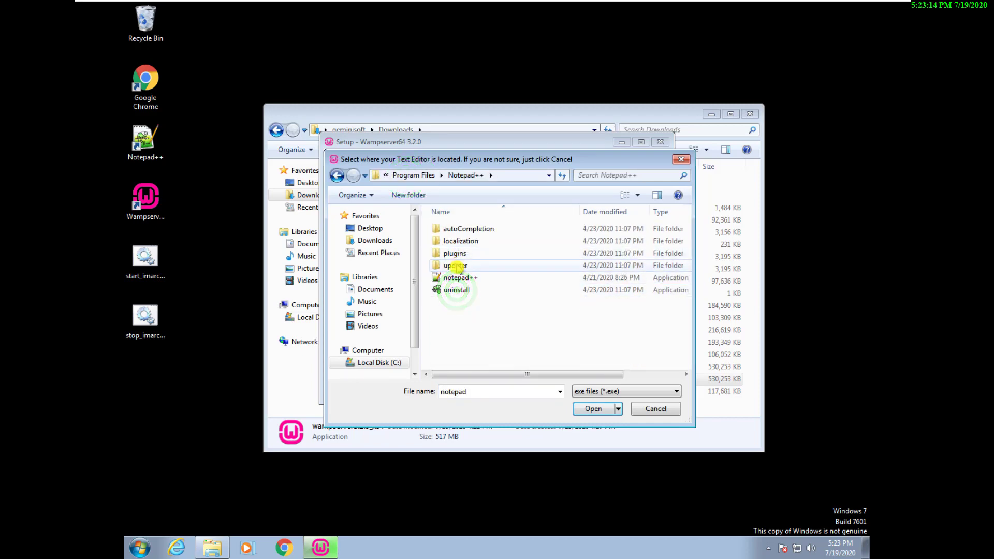
pyautogui.doubleClick(456, 277)
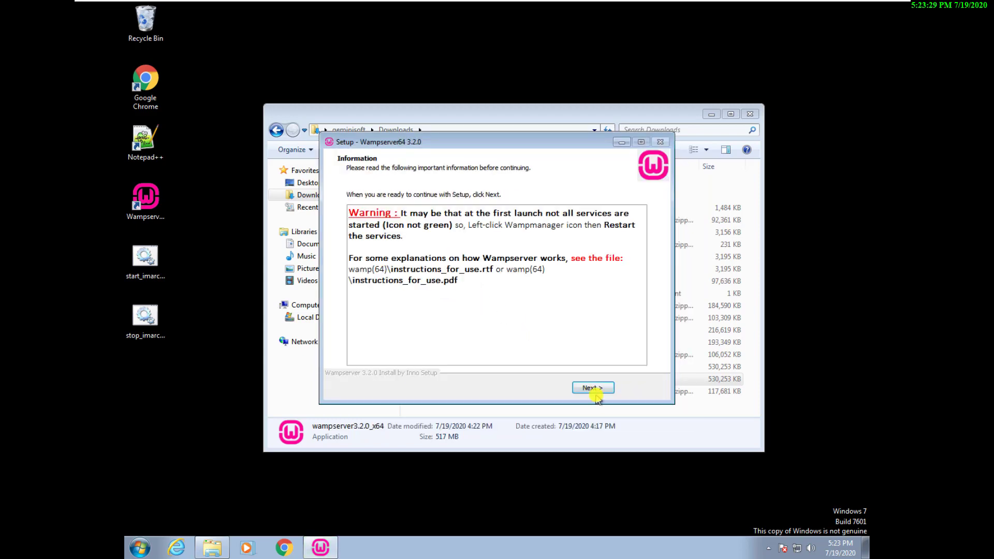
# - Finish the Wampserver64 setup wizard, and launch Wampserver64 from the desktop, allowing it to make changes
pyautogui.click(594, 389)
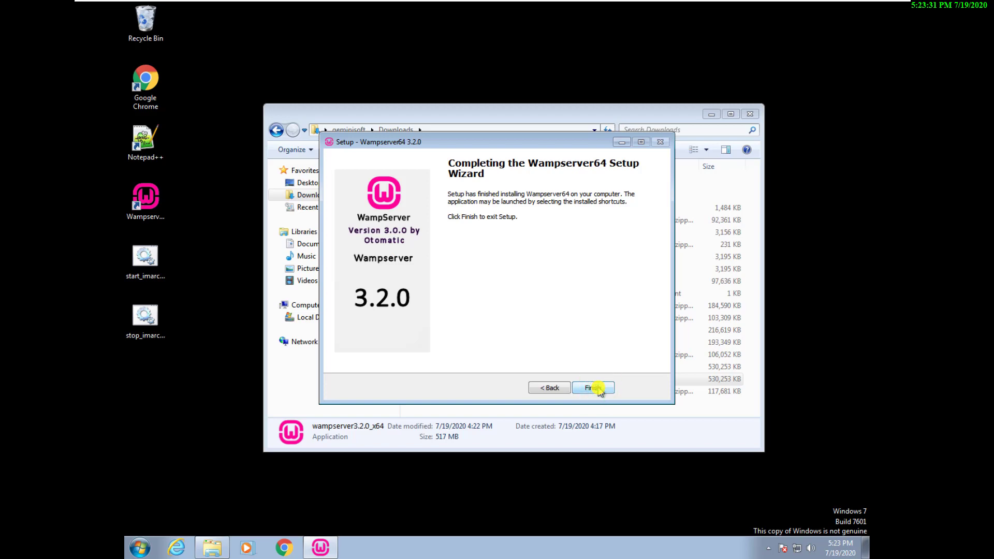
pyautogui.click(594, 389)
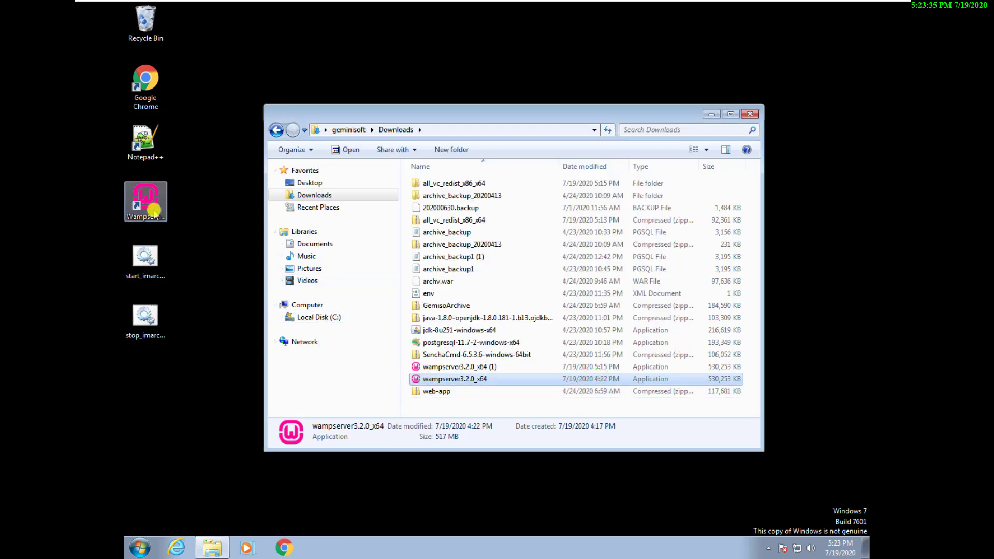
pyautogui.doubleClick(154, 210)
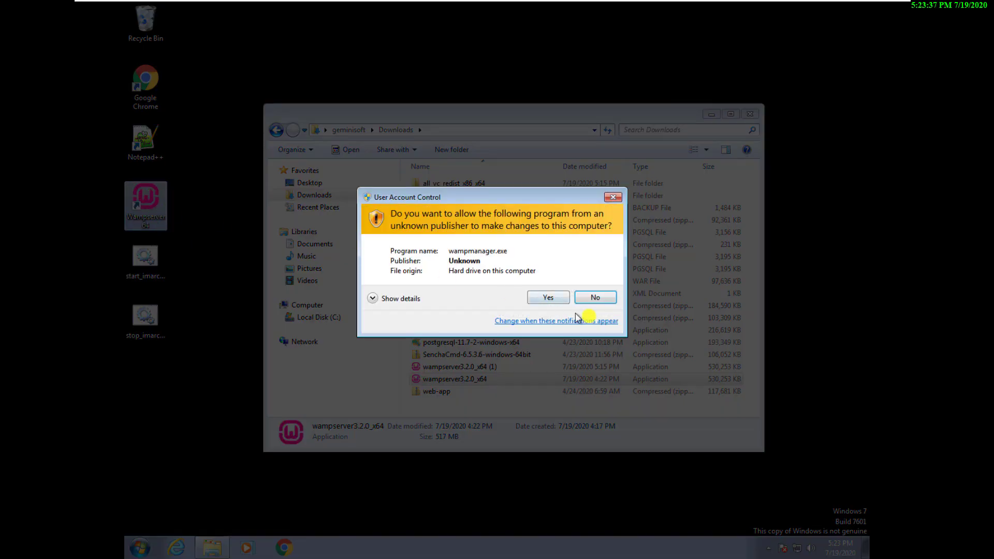
pyautogui.click(562, 301)
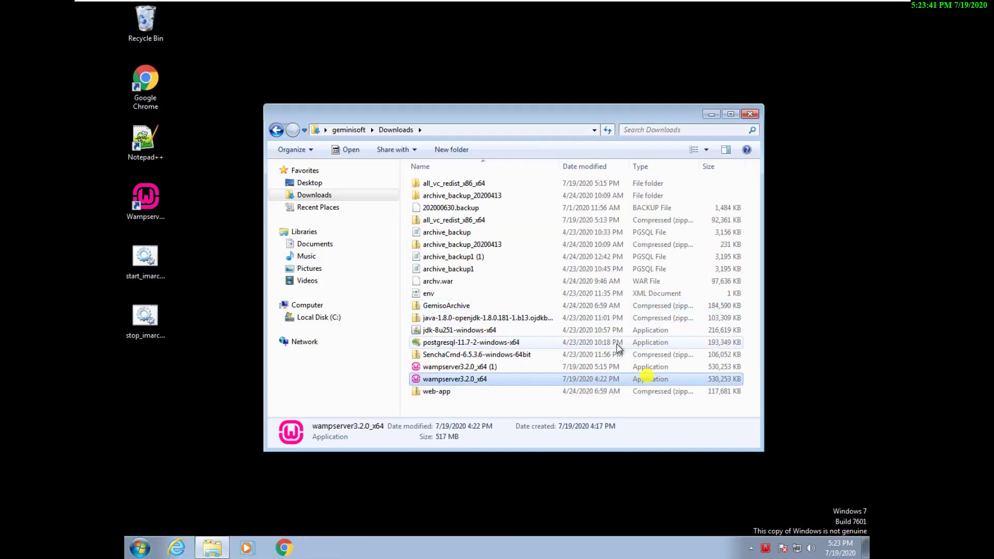
# - Find the WampServer icon among the hidden notification icons and look through its available tools
pyautogui.click(750, 550)
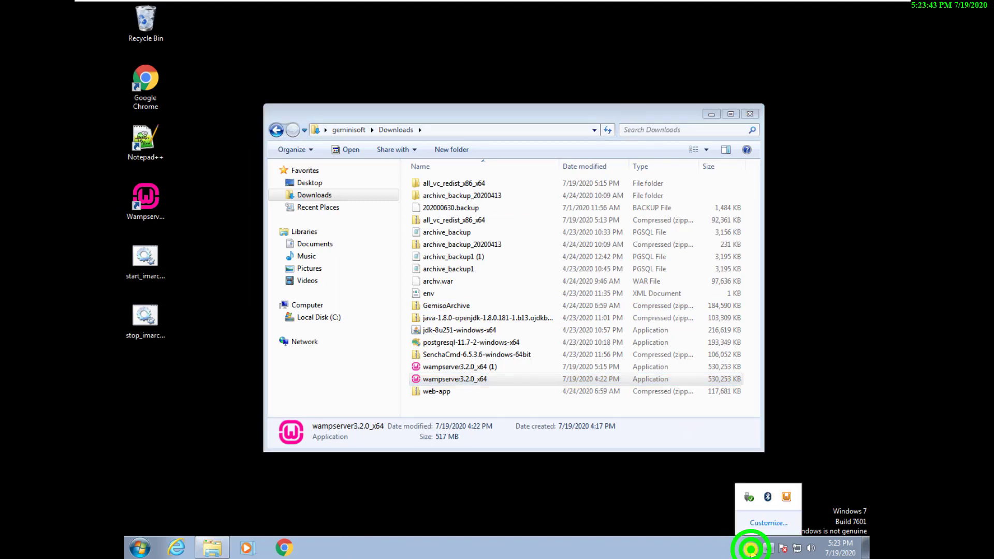
pyautogui.click(769, 546)
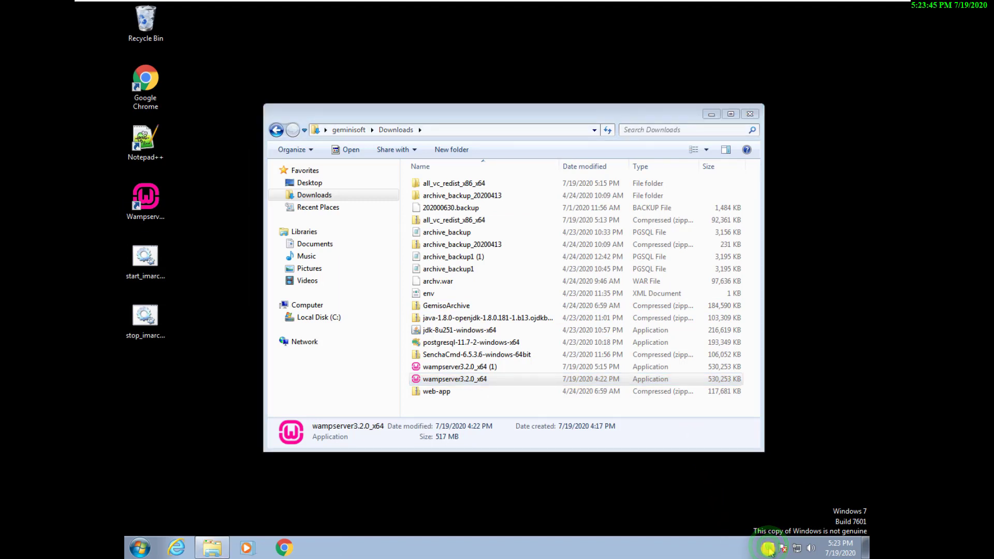
pyautogui.click(768, 549)
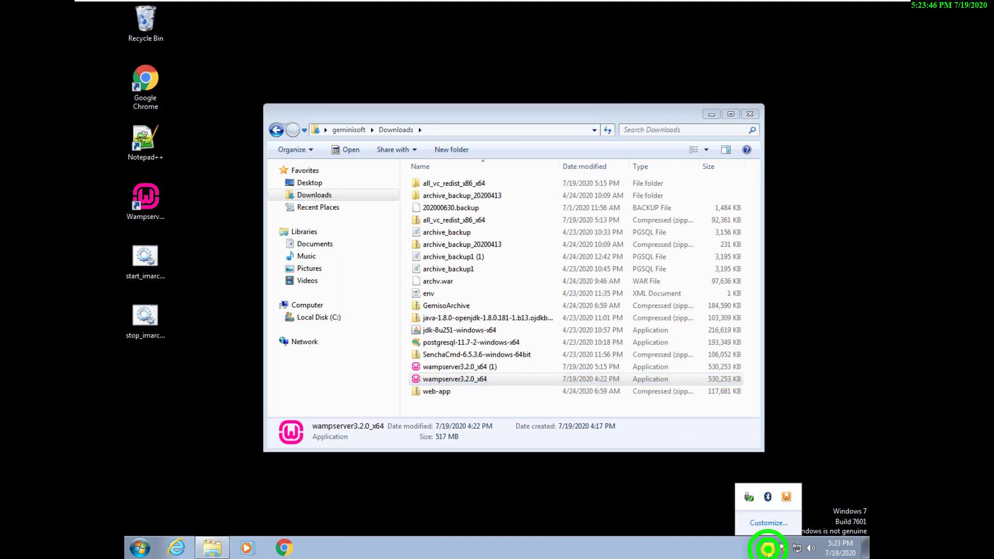
pyautogui.rightClick(787, 501)
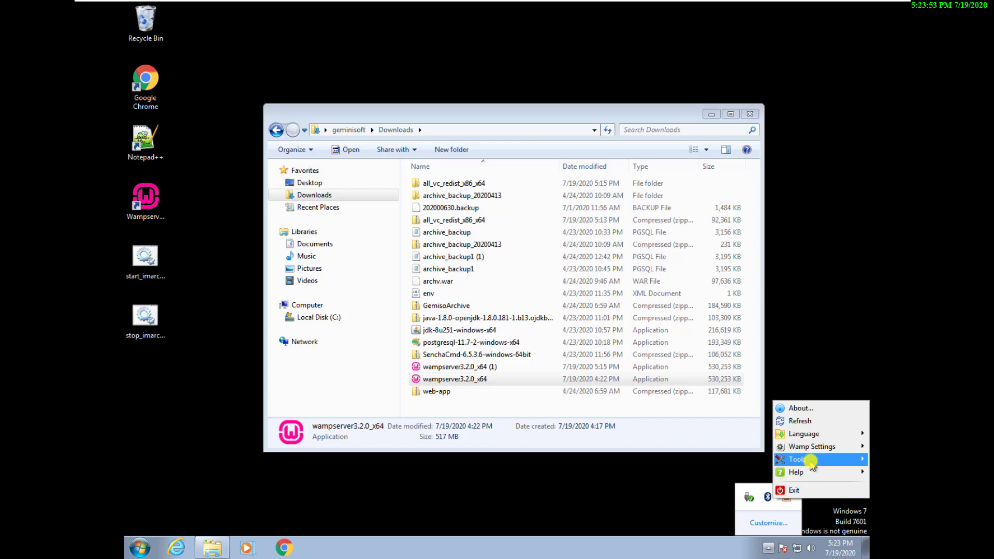
pyautogui.moveTo(828, 460)
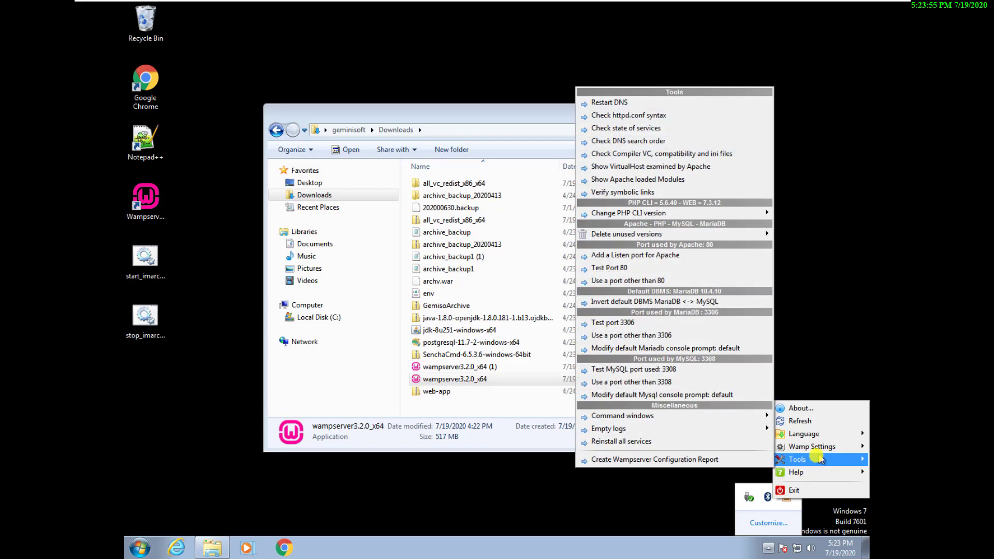
# - Restart all WampServer services from the WampServer notification icon
pyautogui.click(788, 500)
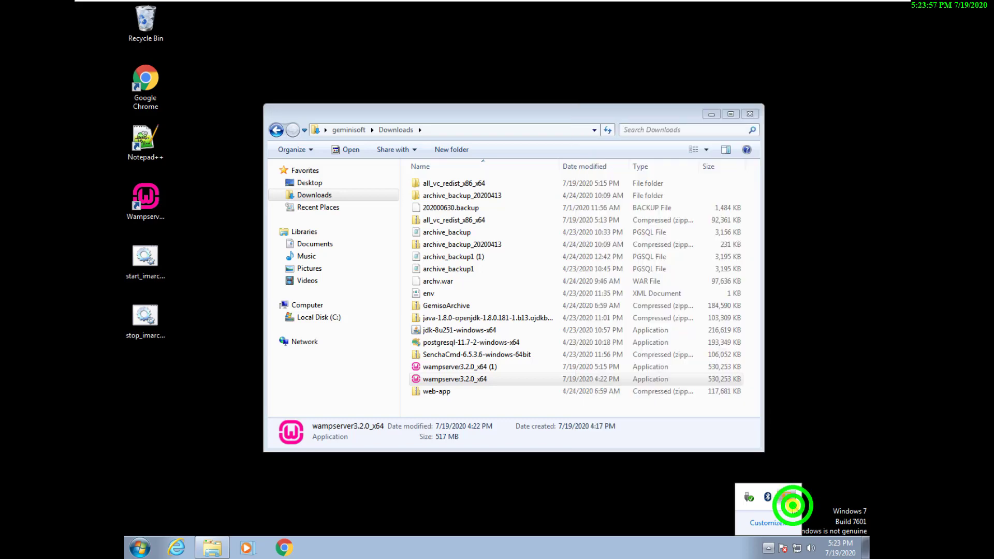
pyautogui.click(788, 499)
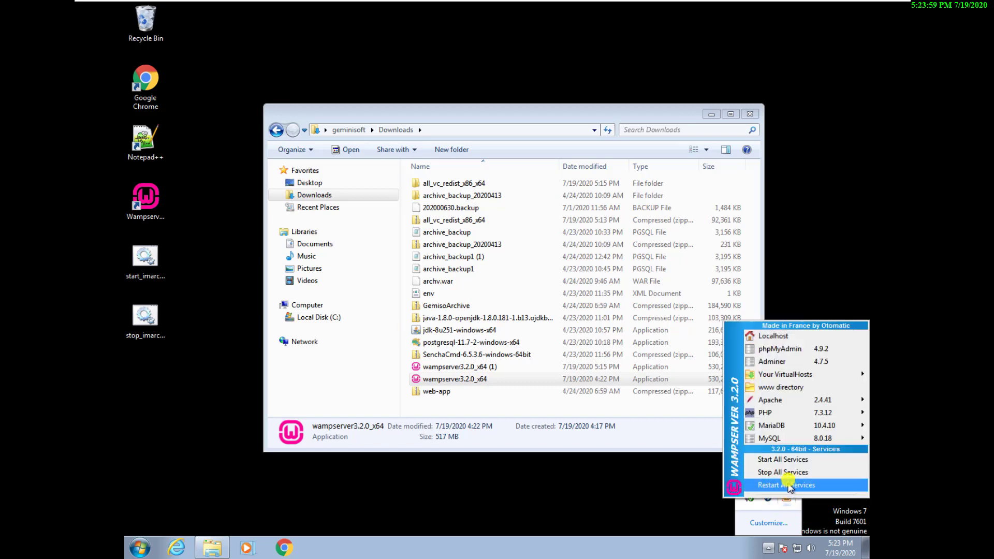
pyautogui.click(791, 487)
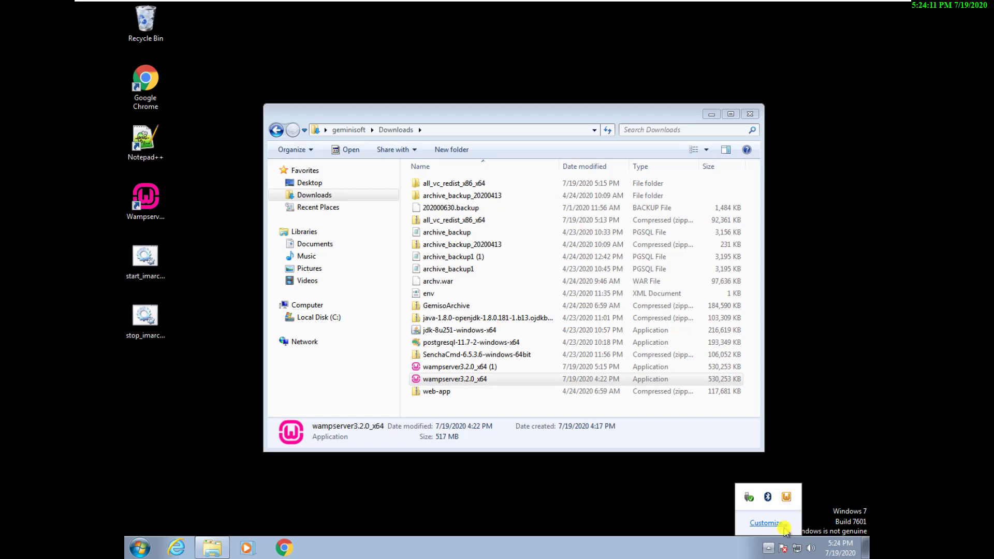
# - Open WampServer's Localhost homepage in Chrome, and load the same homepage at 127.0.0.1
pyautogui.click(787, 500)
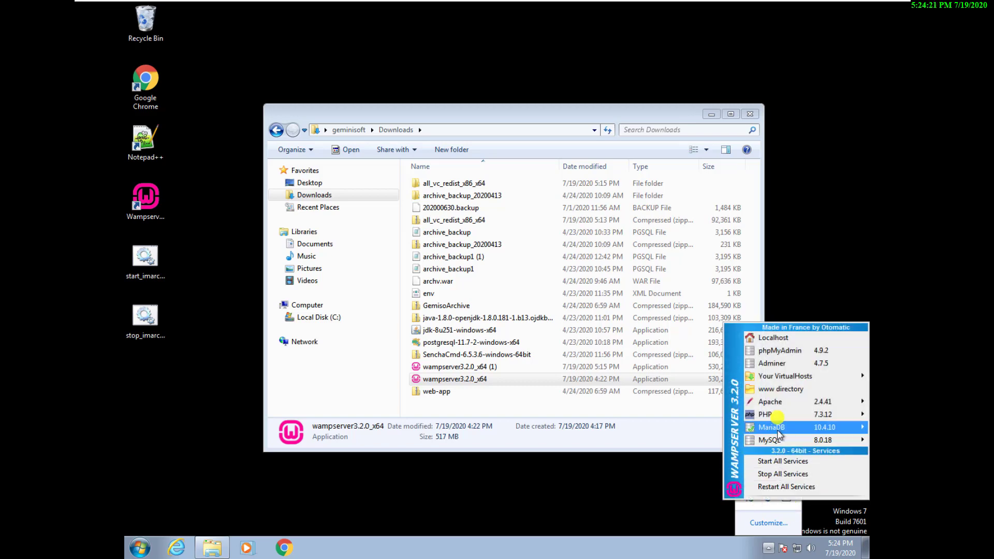
pyautogui.click(779, 338)
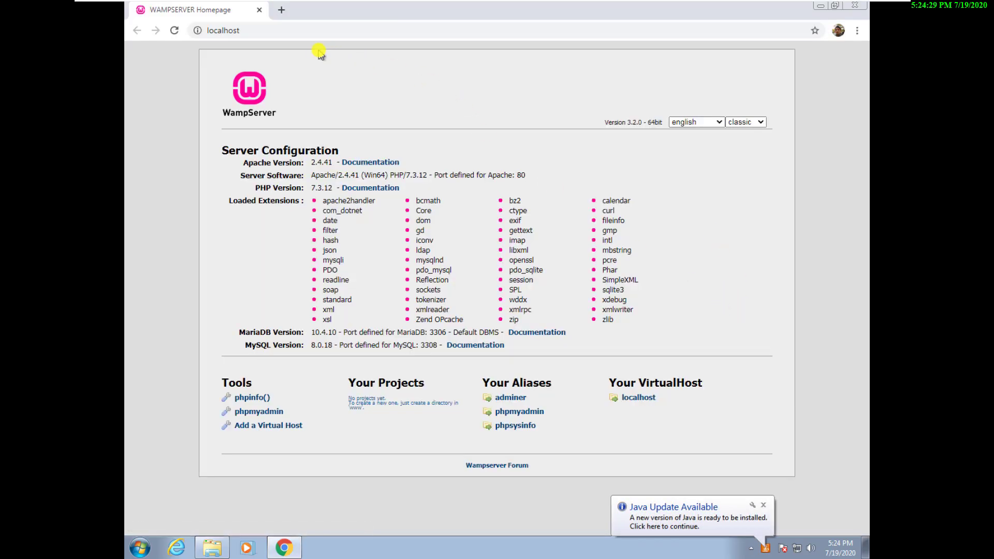
pyautogui.click(240, 31)
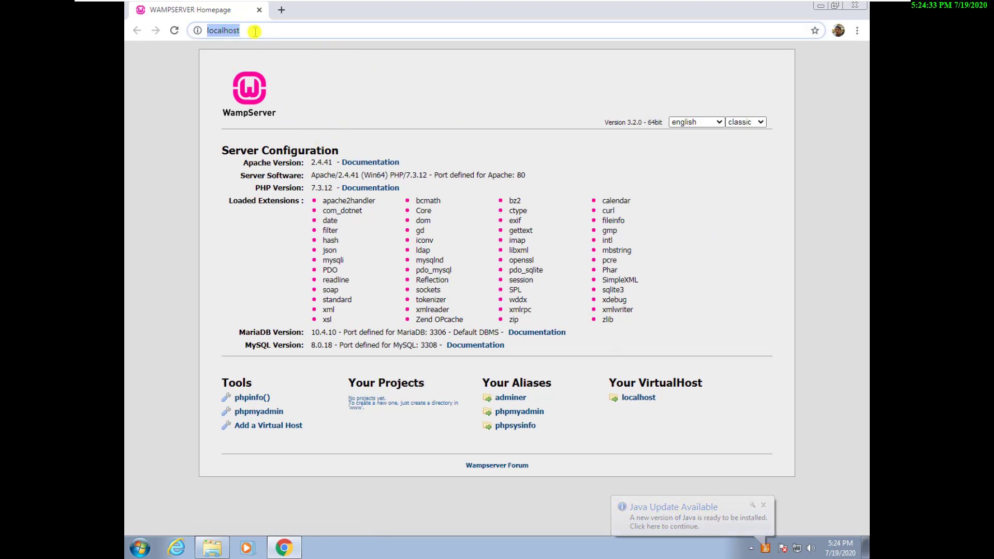
pyautogui.write('127.0.0.1')
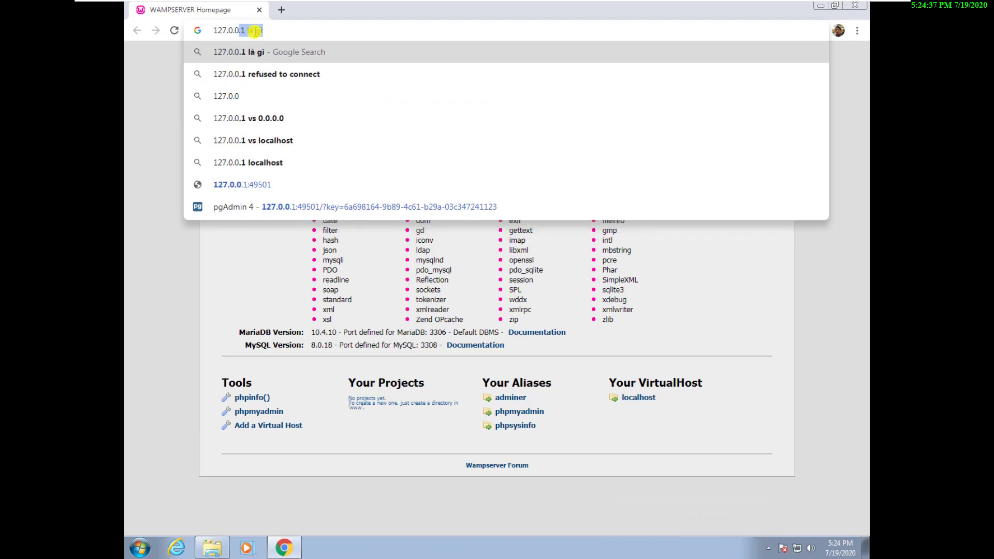
pyautogui.press('Delete')
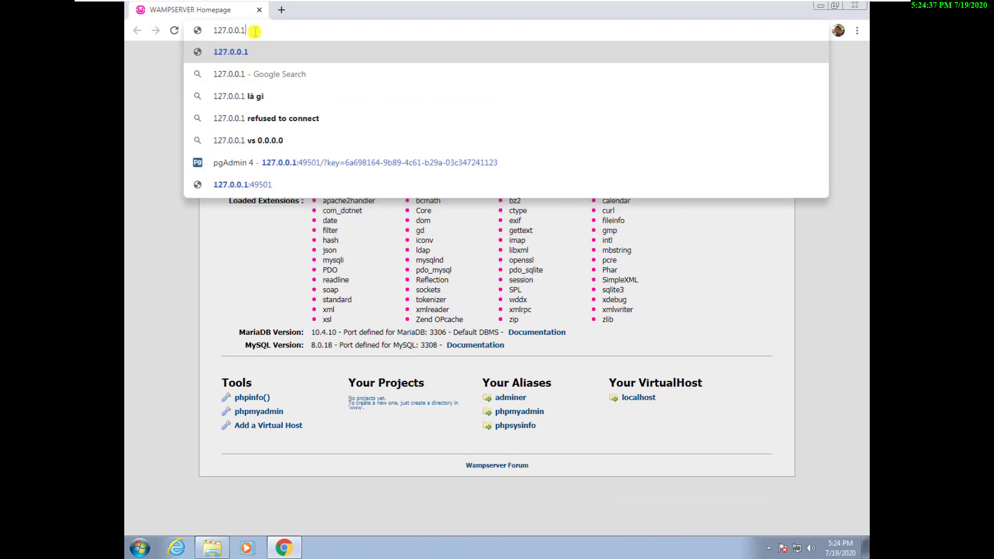
pyautogui.press('Return')
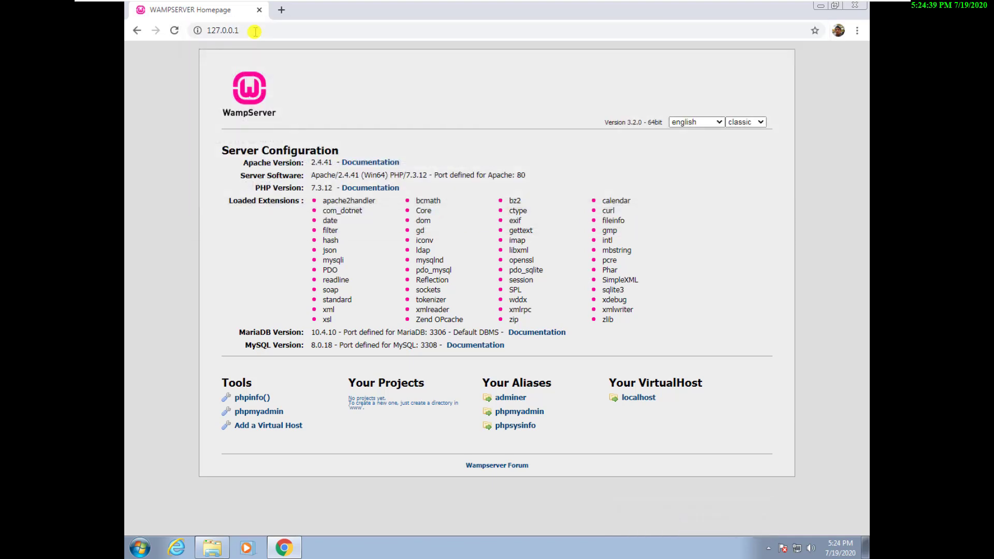
# - Load the WampServer homepage through port 80 at localhost:80
pyautogui.click(300, 29)
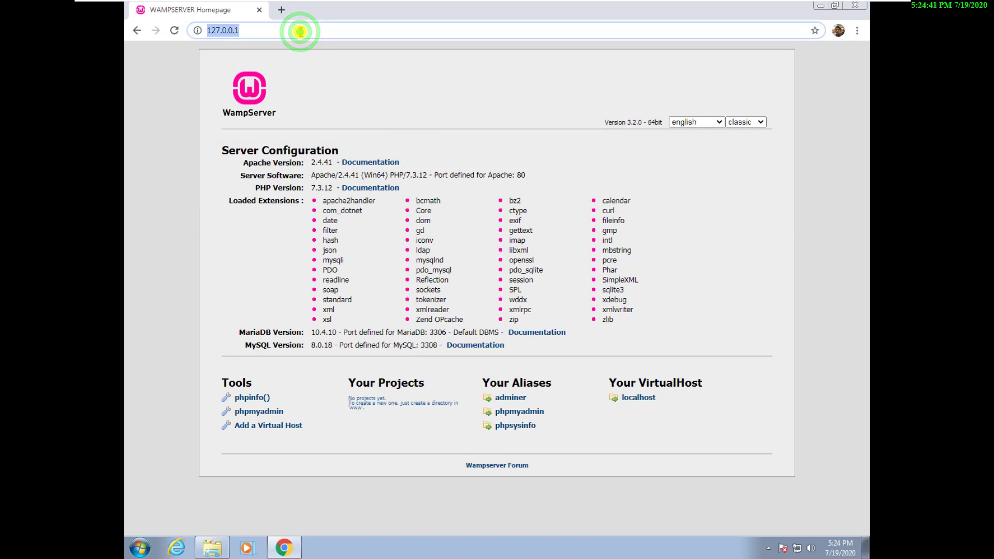
pyautogui.write('localhost:')
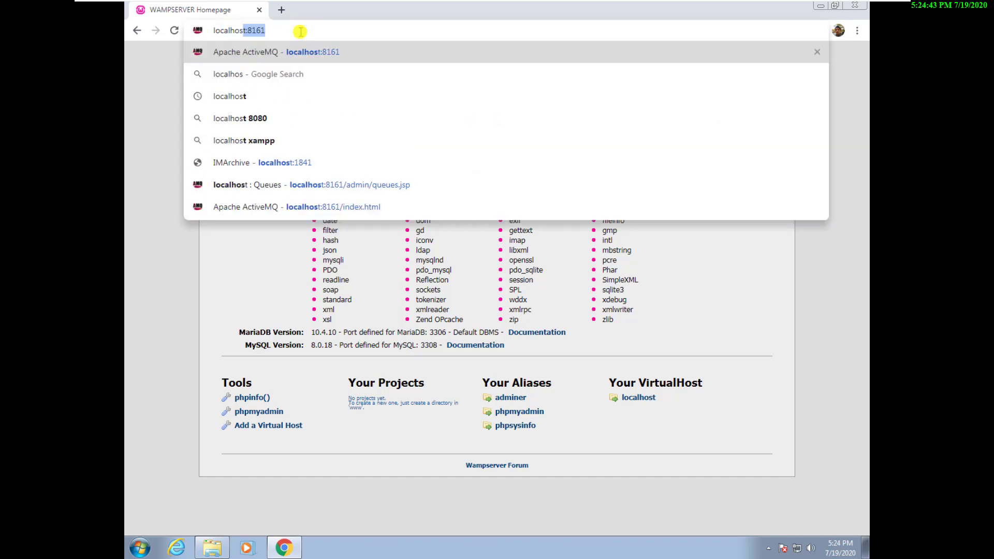
pyautogui.write('80:')
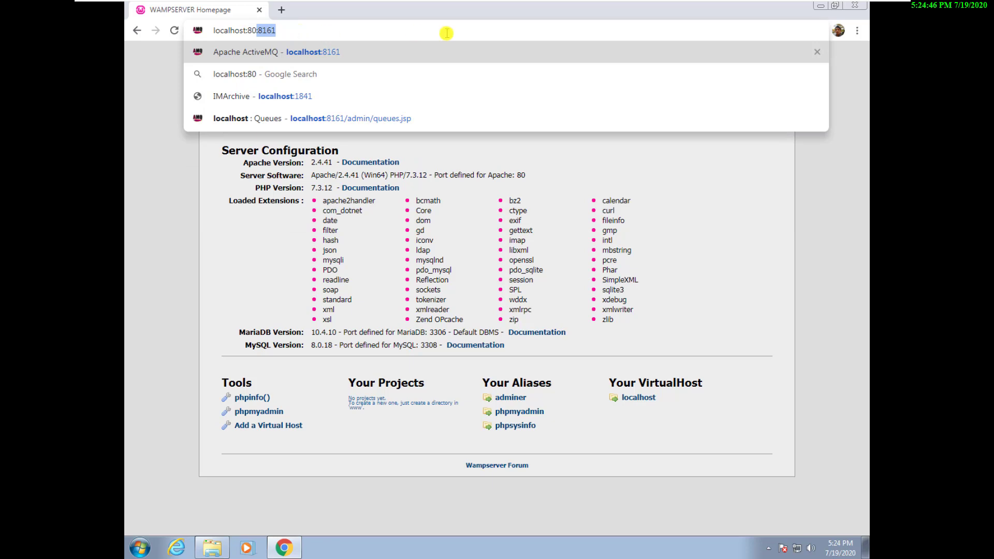
pyautogui.press('Delete')
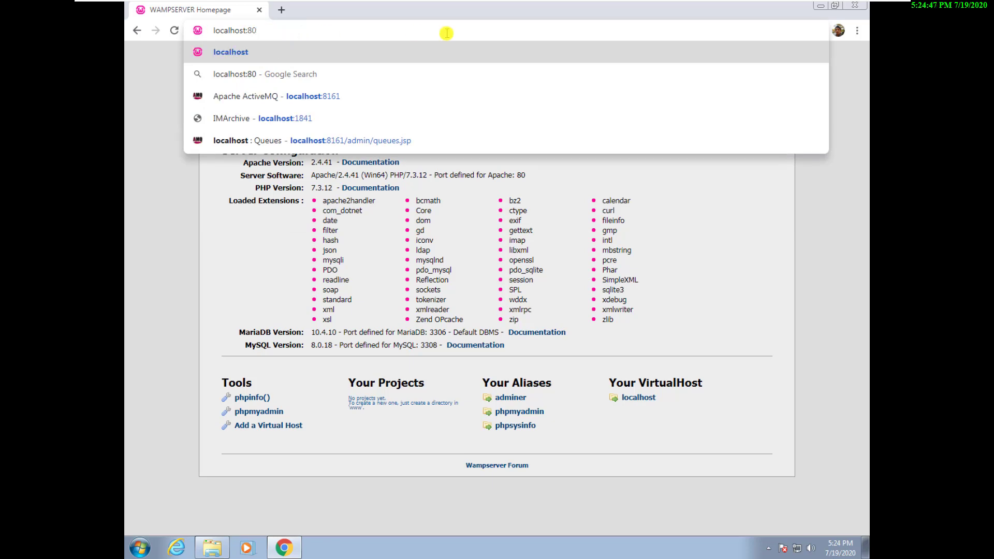
pyautogui.press('Return')
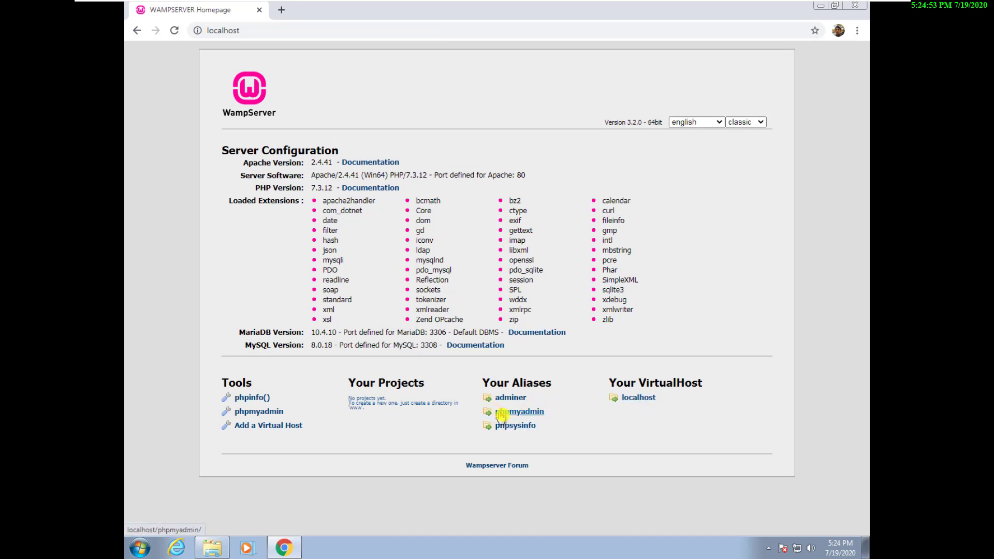
# - Open the phpsysinfo alias, look through its system information, and return to the WampServer homepage
pyautogui.click(509, 430)
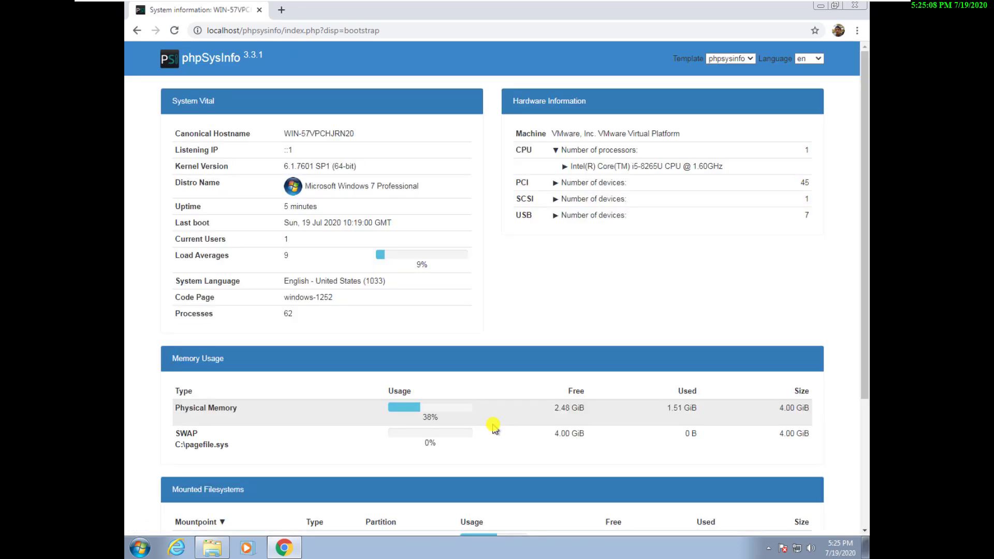
pyautogui.scroll(-3, 509, 238)
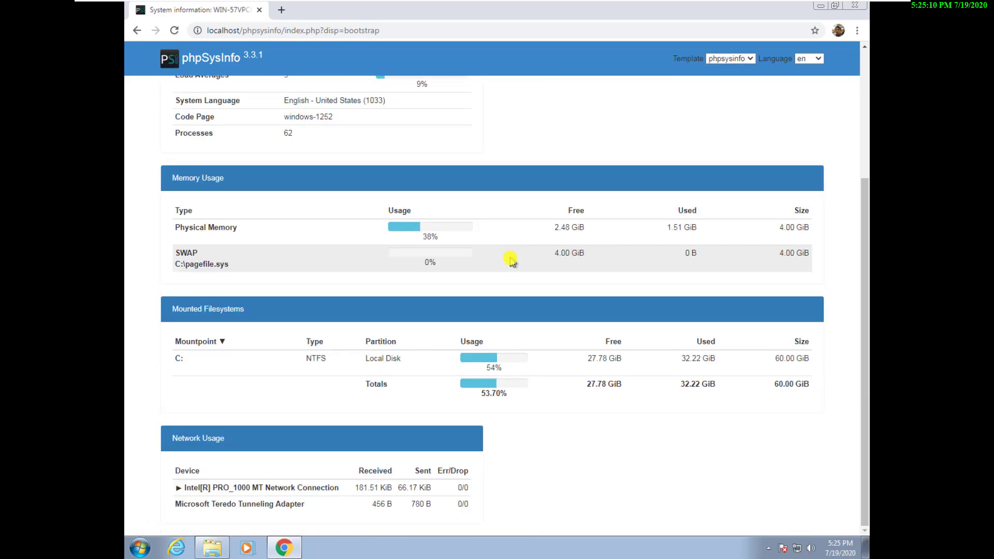
pyautogui.scroll(4, 497, 343)
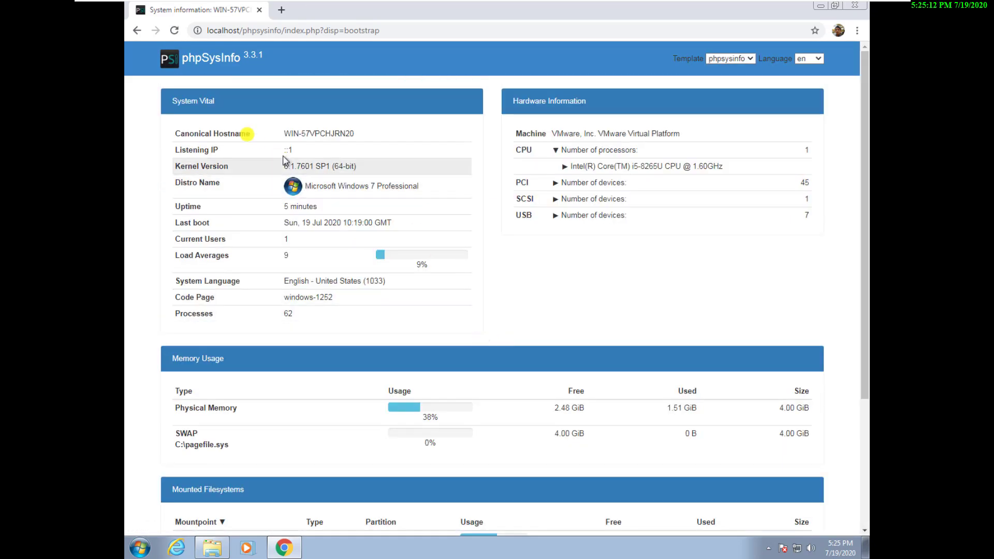
pyautogui.click(129, 34)
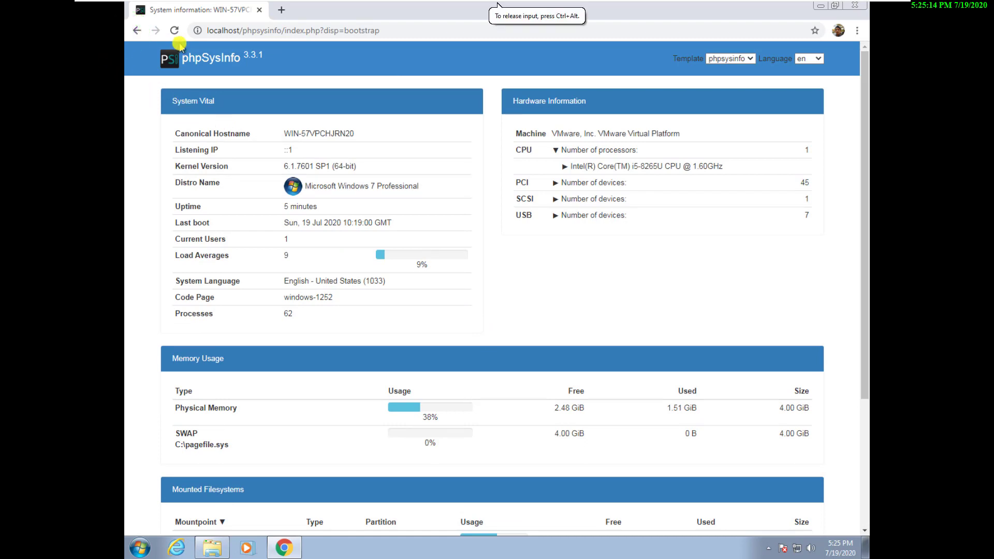
pyautogui.click(137, 31)
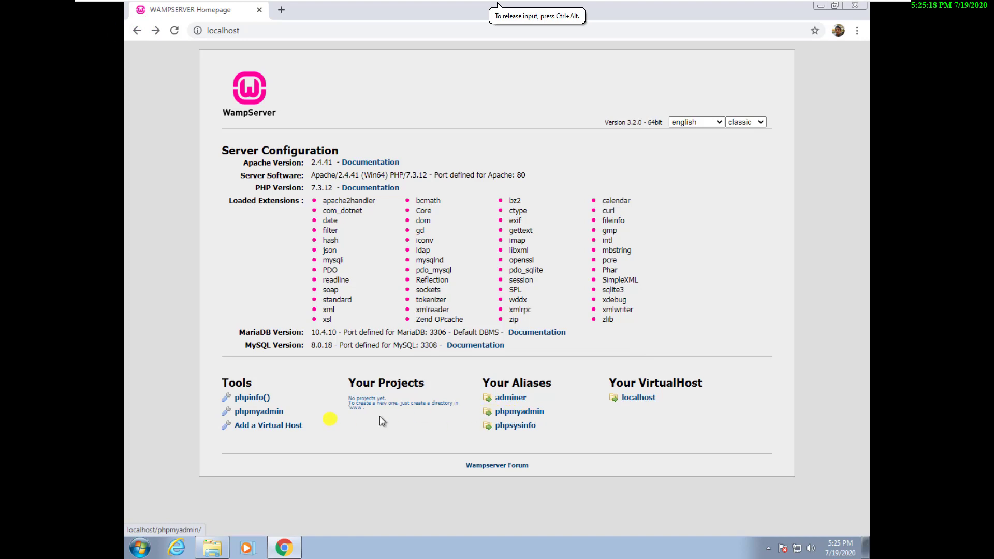
# - Log in to phpMyAdmin as root with MySQL as the server choice, and look through the mysql database's tables
pyautogui.click(520, 413)
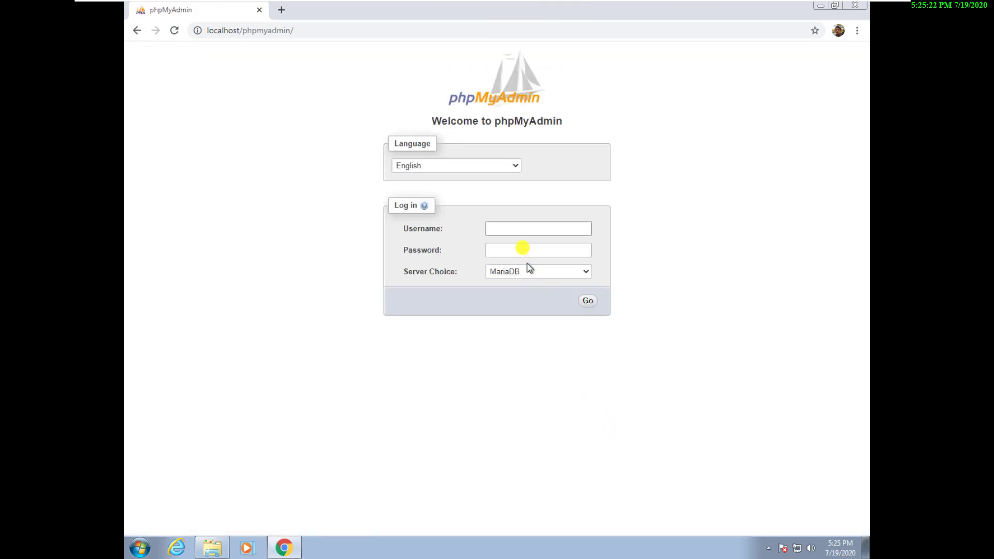
pyautogui.click(522, 229)
pyautogui.click(526, 271)
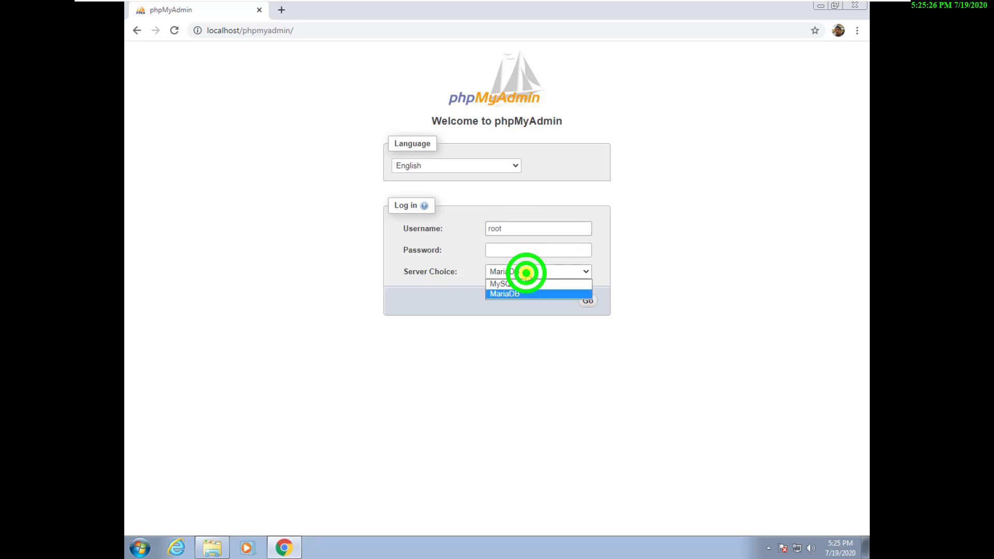
pyautogui.click(523, 289)
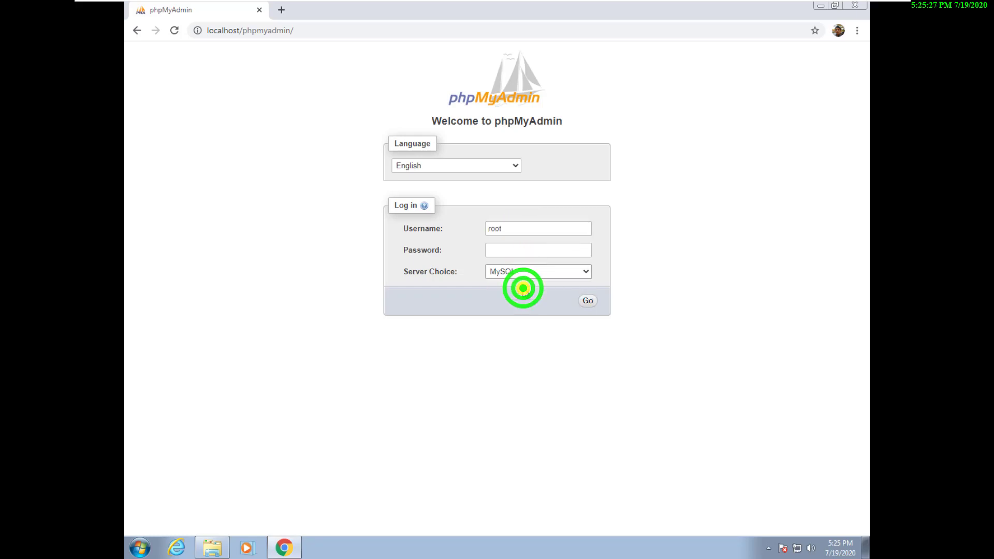
pyautogui.click(589, 303)
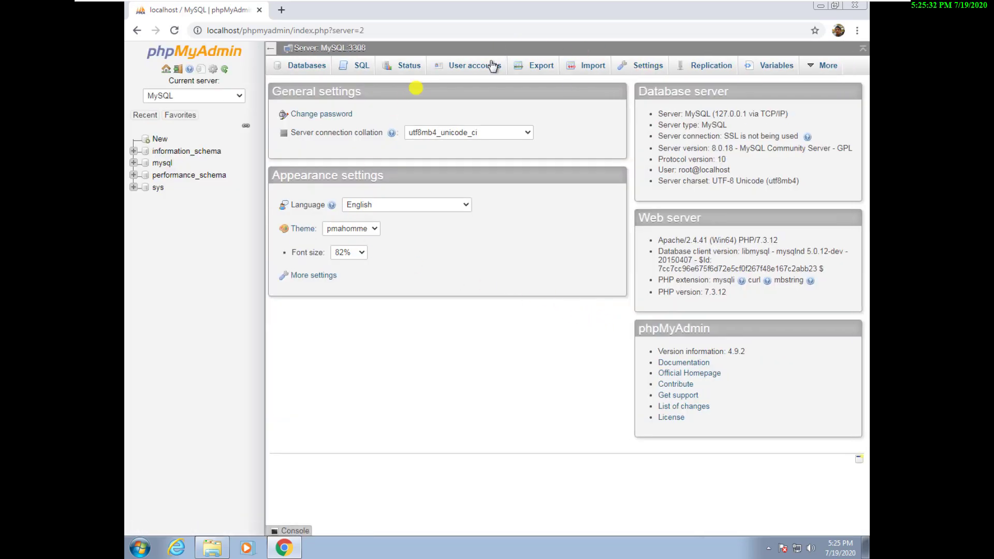
pyautogui.click(162, 162)
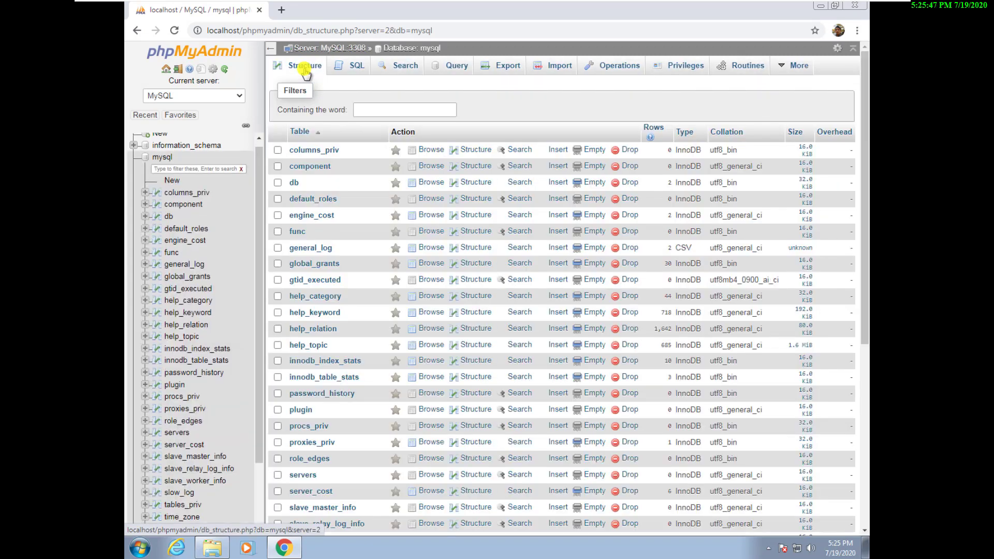
pyautogui.scroll(-10, 344, 326)
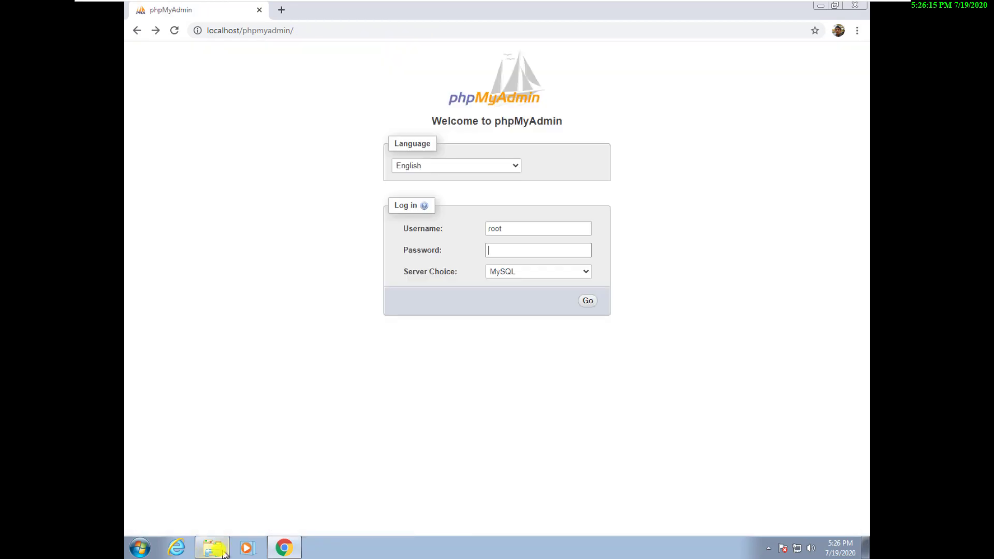
# - Switch to Windows Explorer and look through the contents of the wamp folder on Local Disk (C:)
pyautogui.click(220, 550)
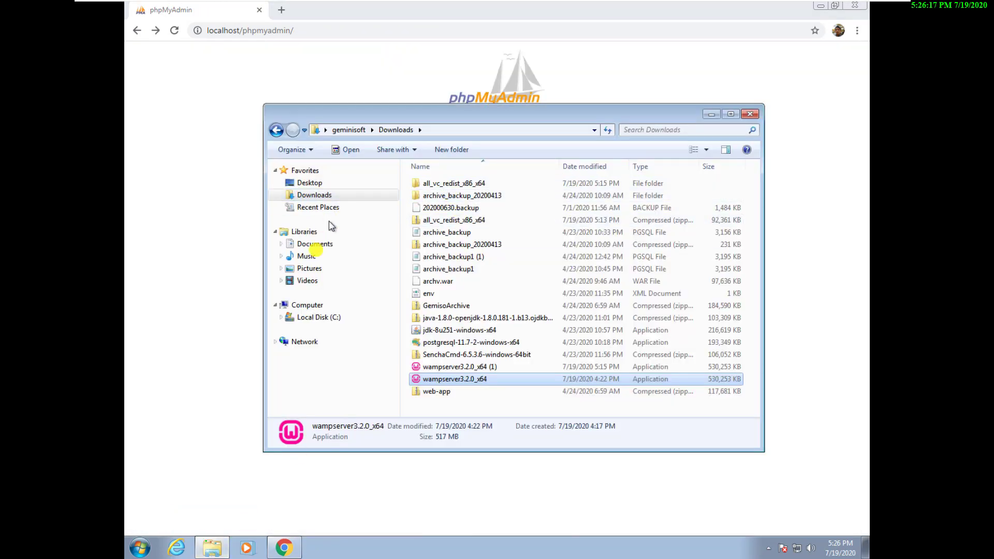
pyautogui.click(314, 317)
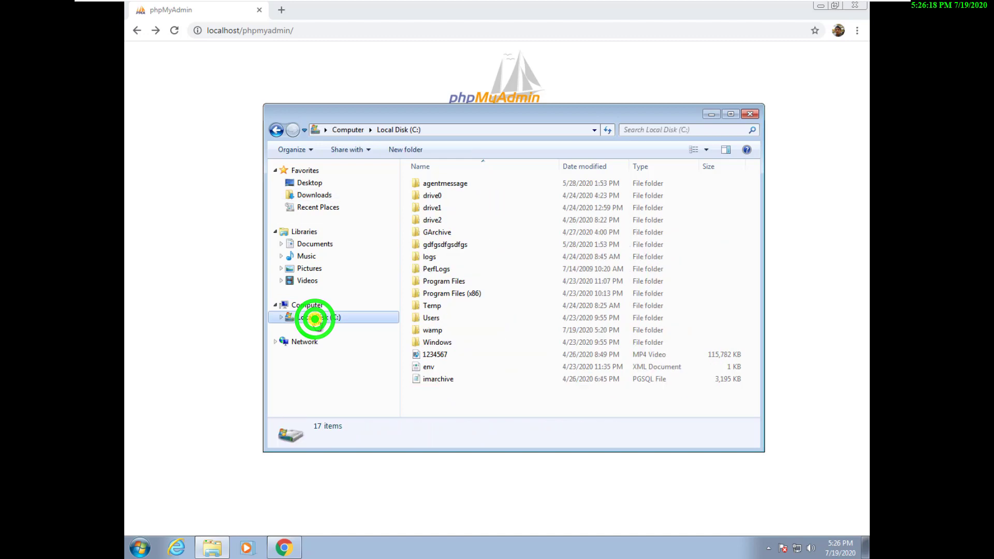
pyautogui.doubleClick(434, 330)
pyautogui.scroll(-2, 458, 336)
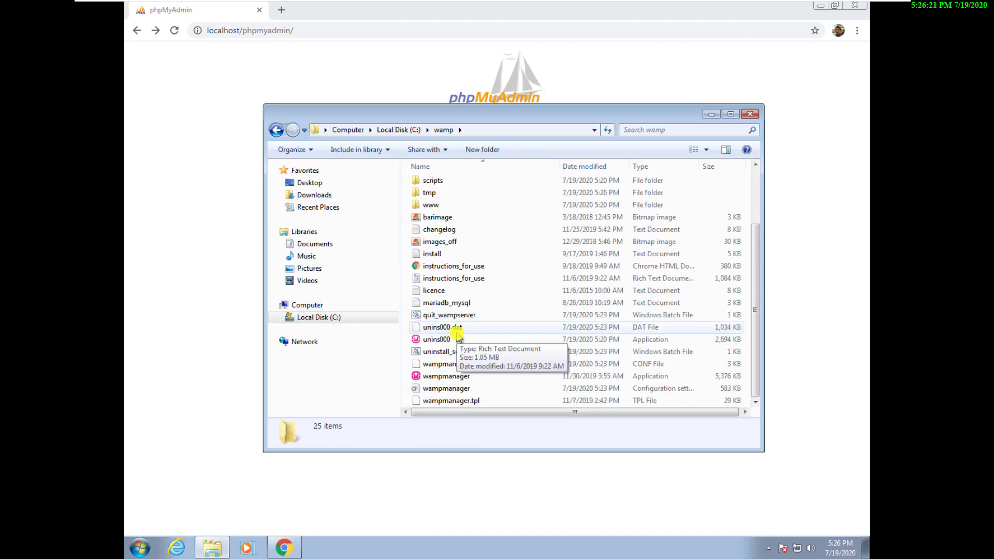
pyautogui.scroll(2, 458, 336)
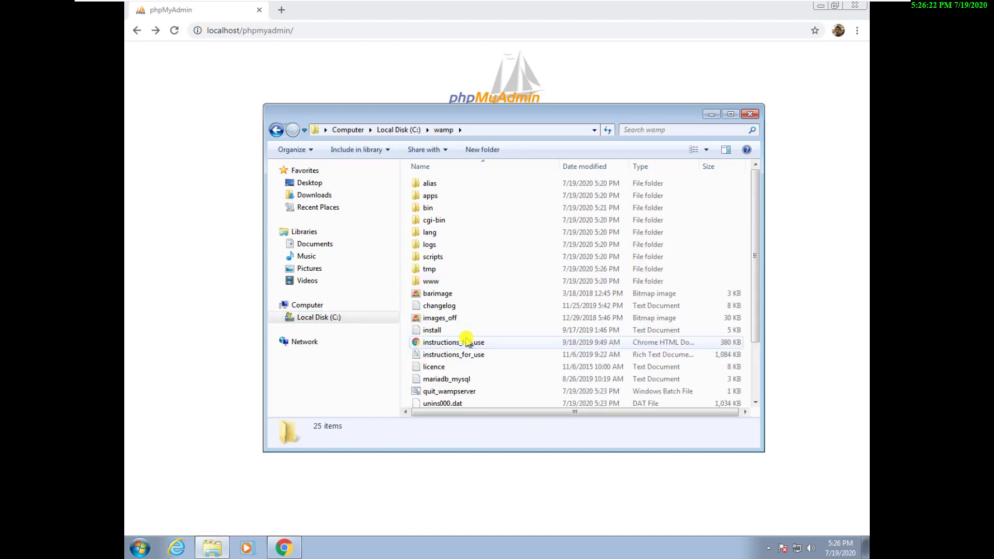
# - Open the www folder inside wamp and examine its wamplangues and wampthemes subfolders
pyautogui.click(433, 282)
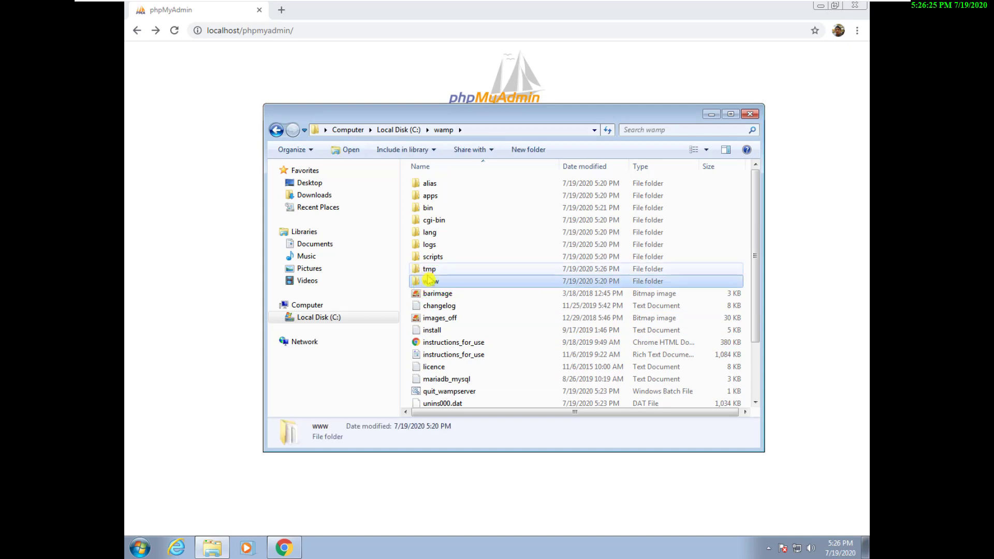
pyautogui.doubleClick(435, 282)
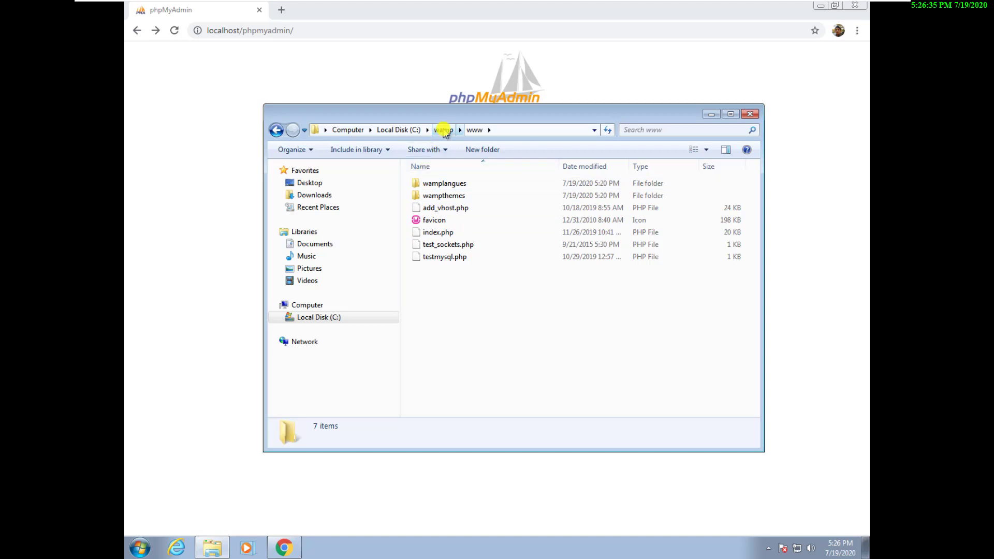
pyautogui.doubleClick(438, 182)
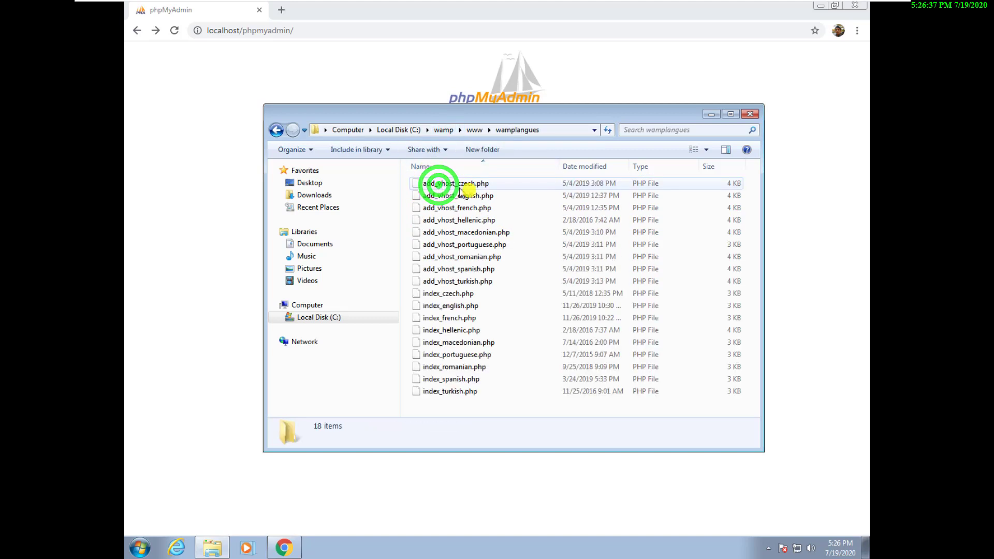
pyautogui.click(474, 130)
pyautogui.doubleClick(451, 194)
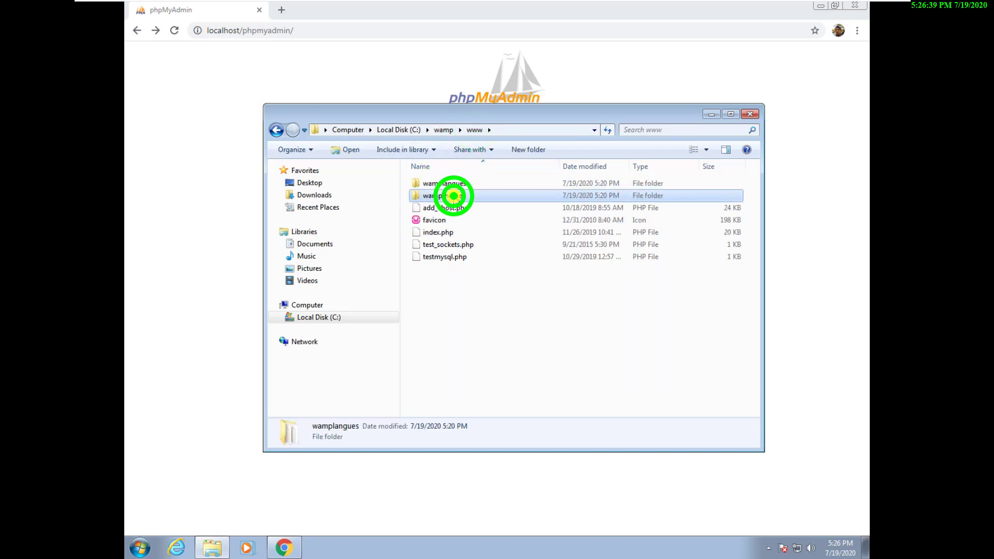
pyautogui.click(473, 130)
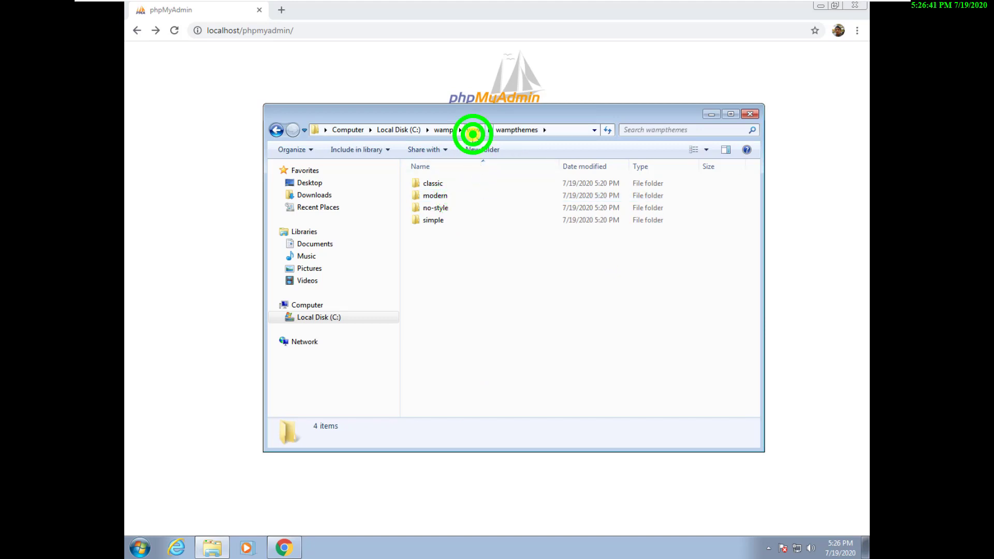
# - Open wamp's bin folder and examine the PHP version folders inside its php subfolder
pyautogui.click(442, 130)
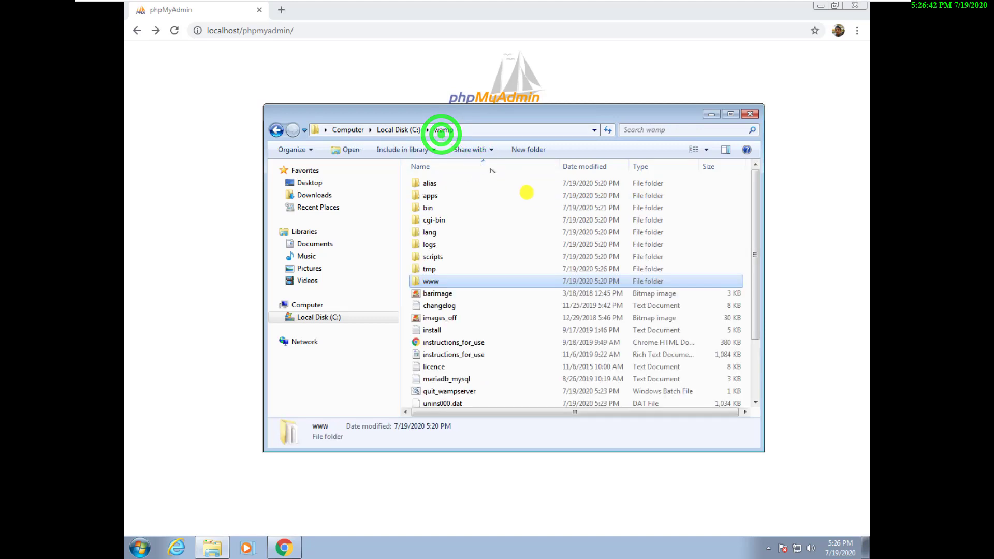
pyautogui.doubleClick(430, 208)
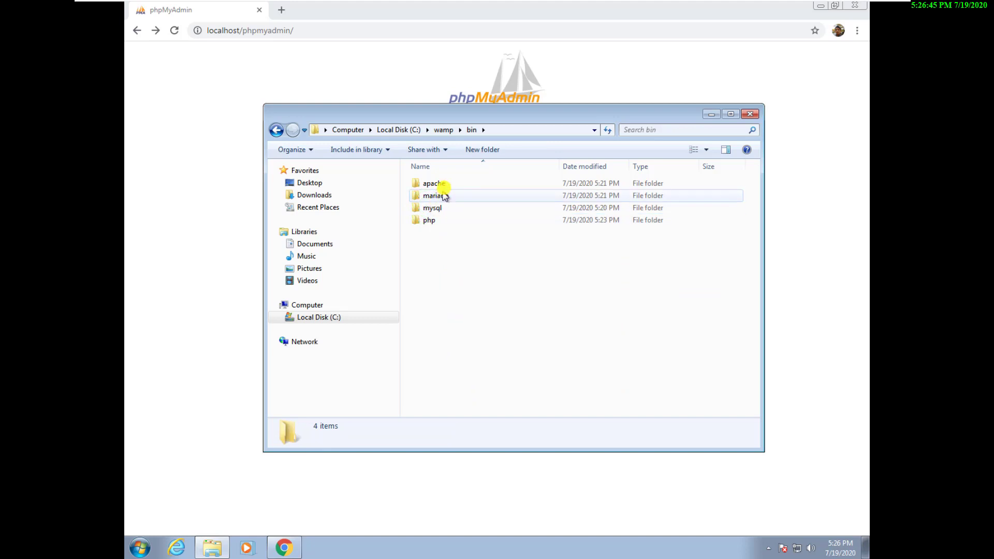
pyautogui.doubleClick(428, 220)
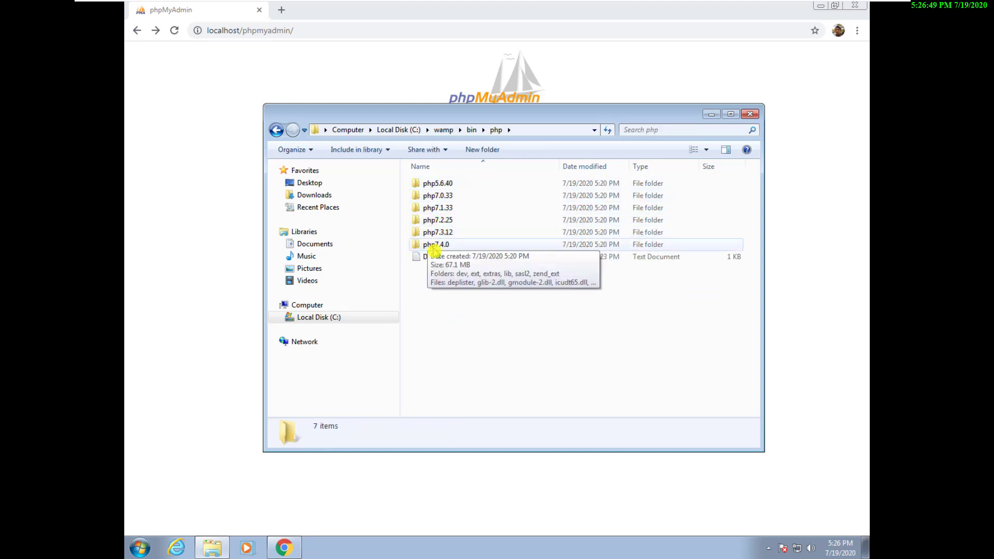
# - Examine the phpmyadmin, phpsysinfo and adminer folders in wamp's apps folder, and return to Local Disk (C:)
pyautogui.click(444, 129)
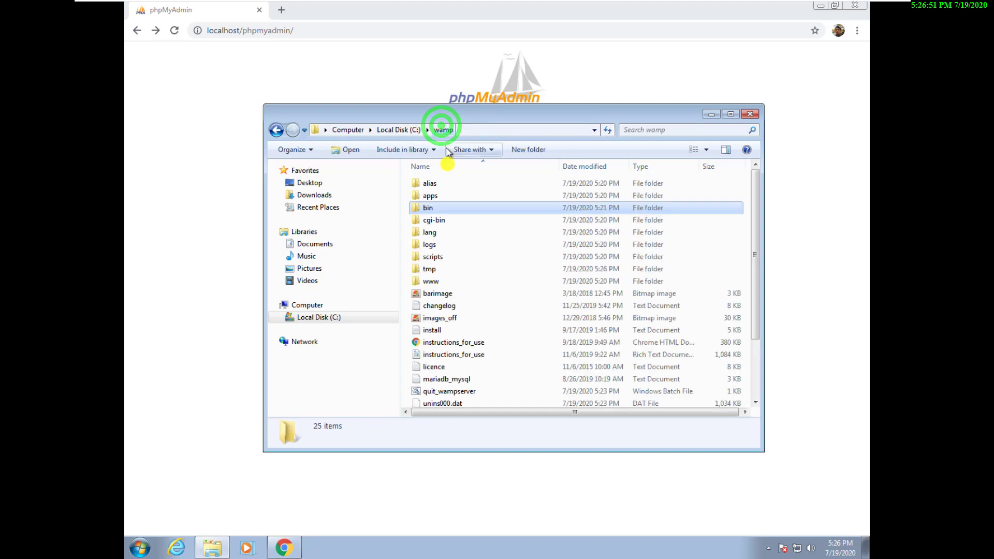
pyautogui.doubleClick(433, 196)
pyautogui.click(444, 196)
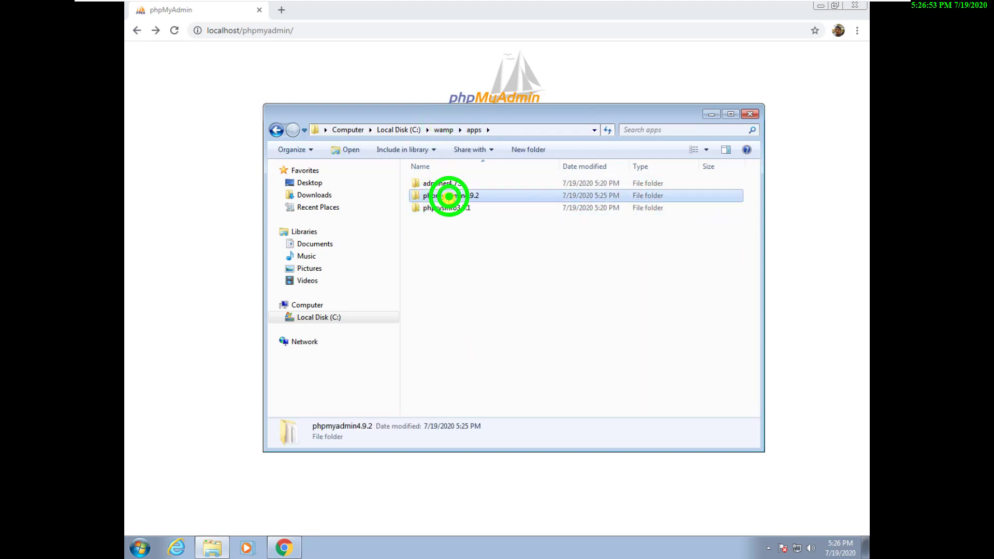
pyautogui.click(447, 210)
pyautogui.click(444, 184)
pyautogui.click(444, 195)
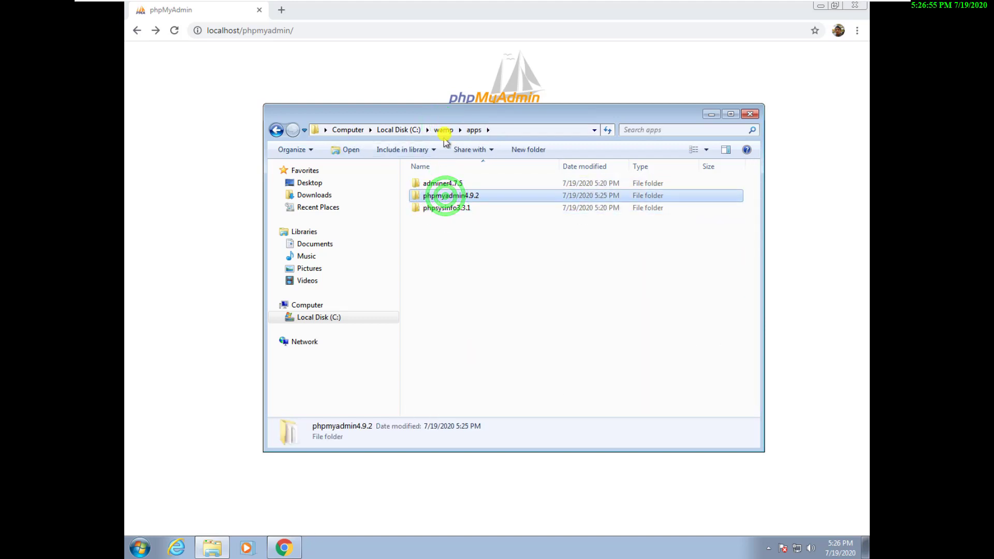
pyautogui.click(444, 130)
pyautogui.click(409, 130)
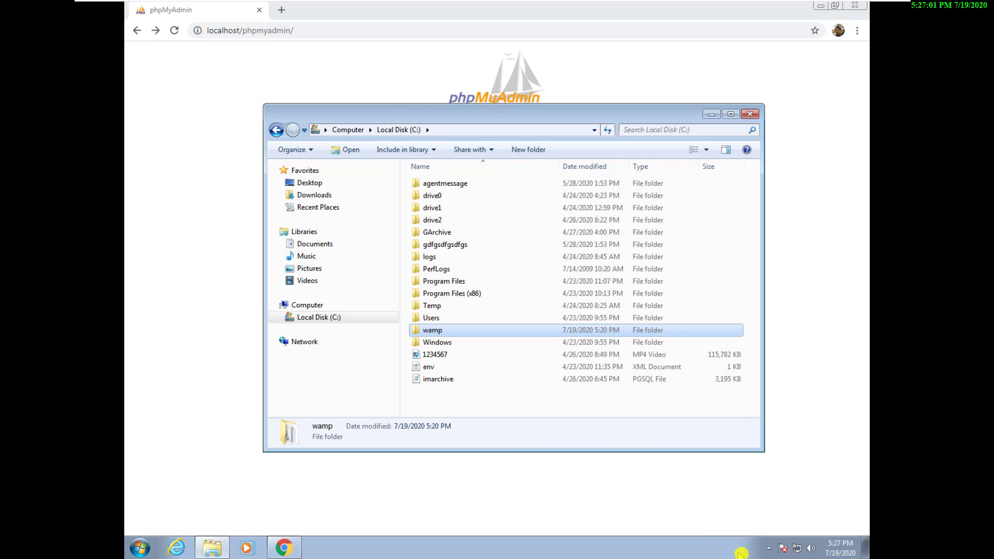
# - Look through the PHP versions, settings and extensions offered by the WampServer notification icon, then return to the phpMyAdmin login page
pyautogui.click(769, 549)
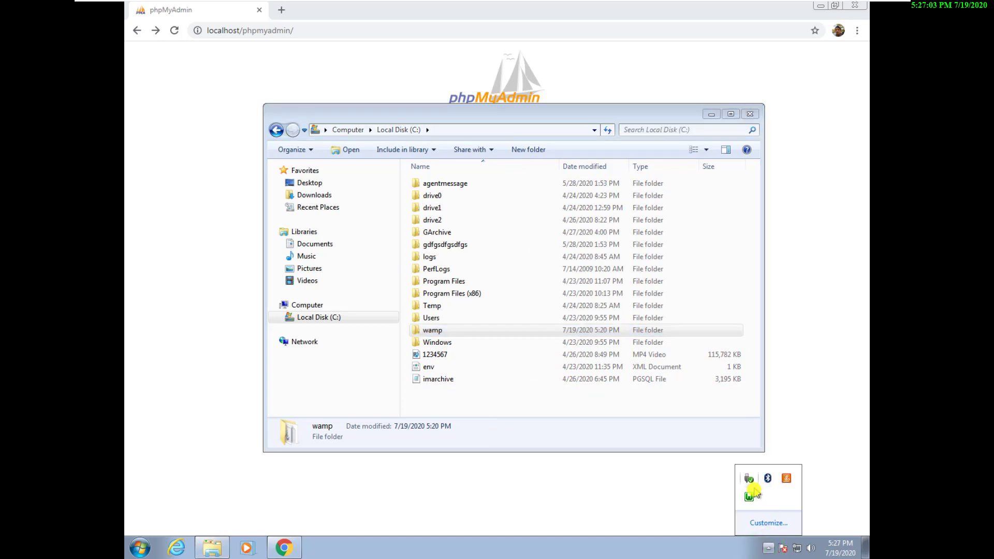
pyautogui.click(751, 496)
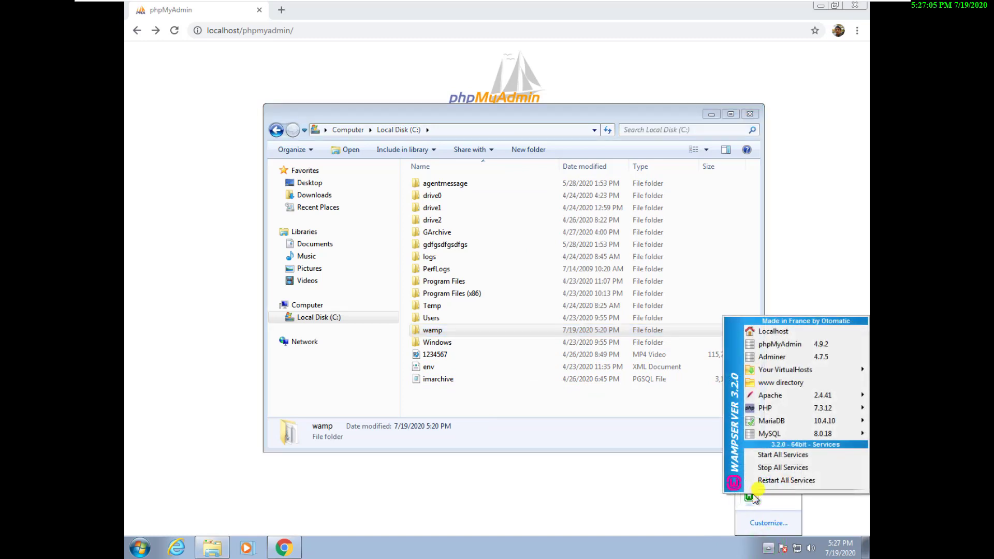
pyautogui.moveTo(787, 436)
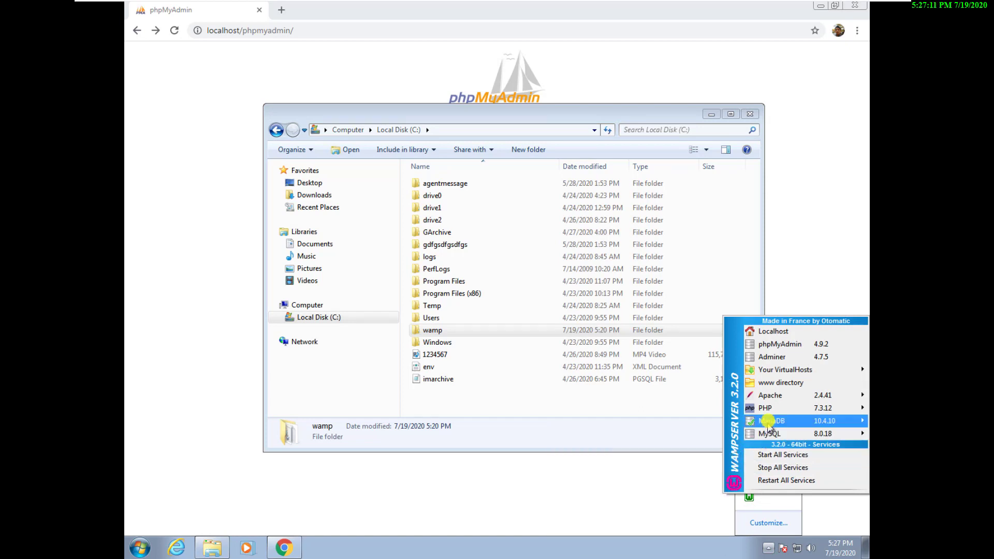
pyautogui.moveTo(771, 410)
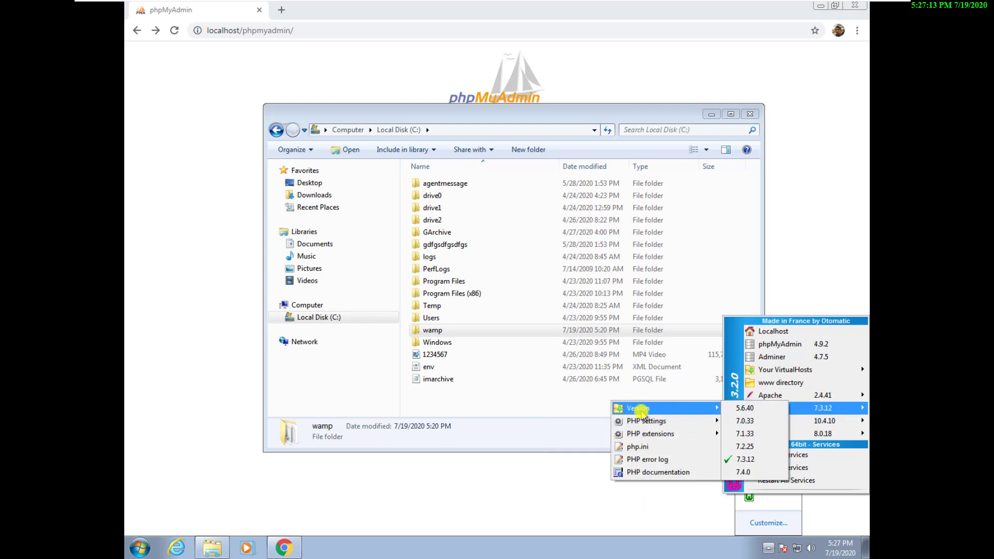
pyautogui.moveTo(649, 425)
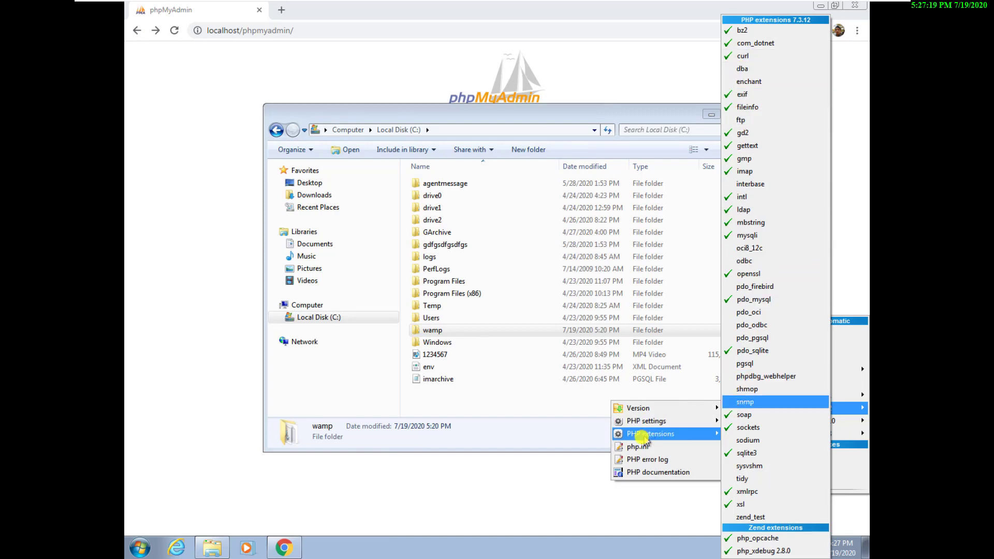
pyautogui.moveTo(680, 424)
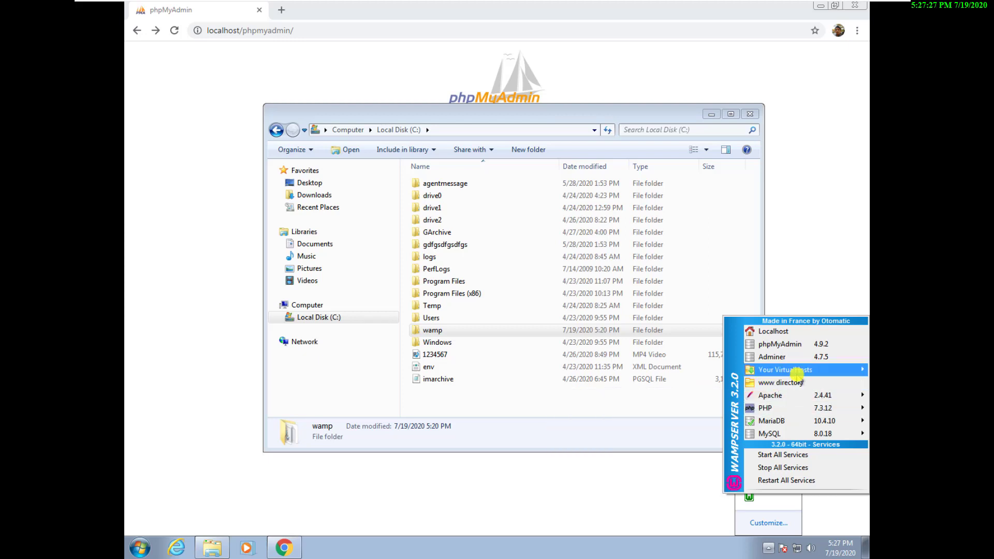
pyautogui.moveTo(798, 373)
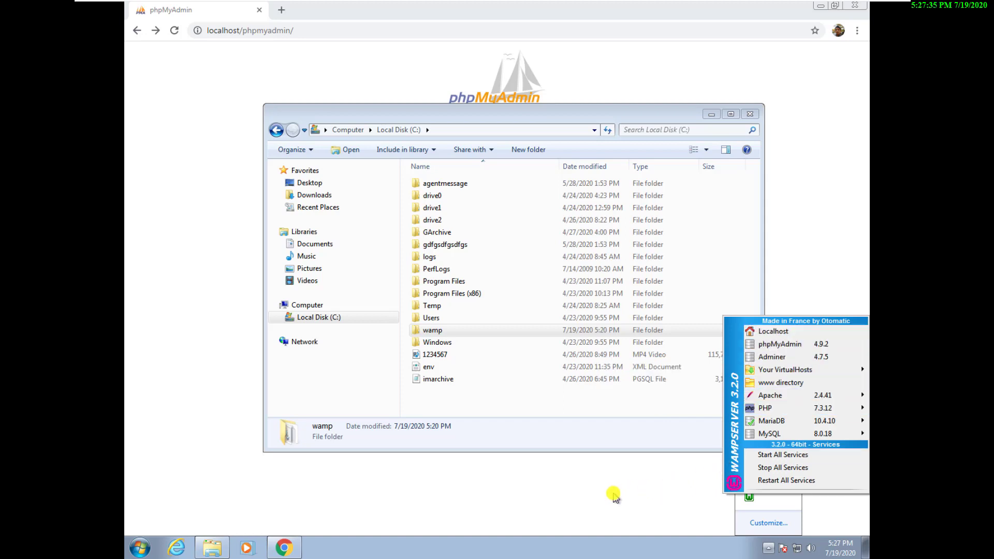
pyautogui.click(613, 493)
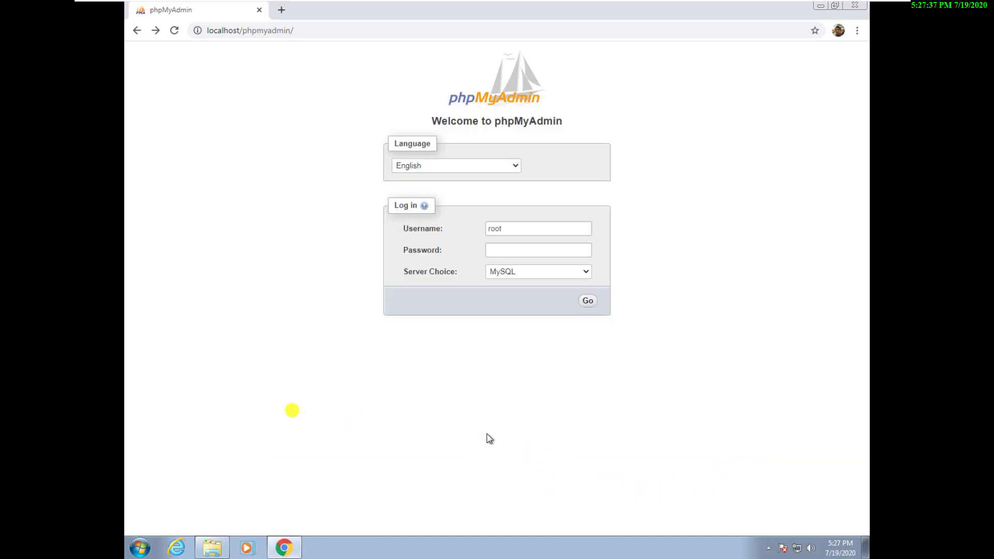